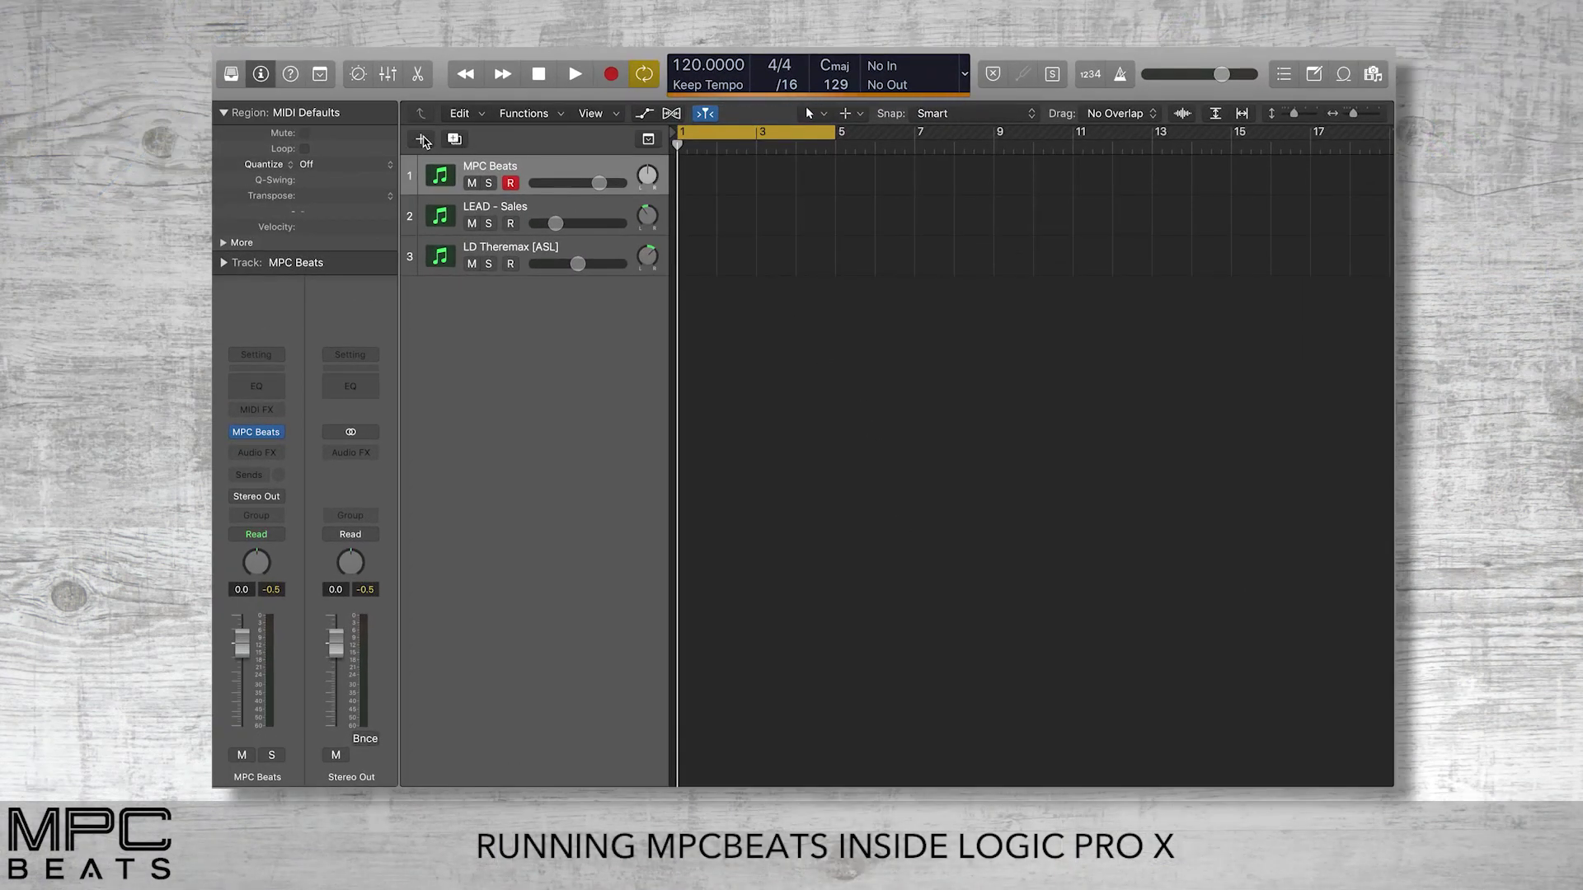
Choose the stereo MPC Beats instrument, cancel the new track, and open the MPC Beats plug-in window.
click(422, 141)
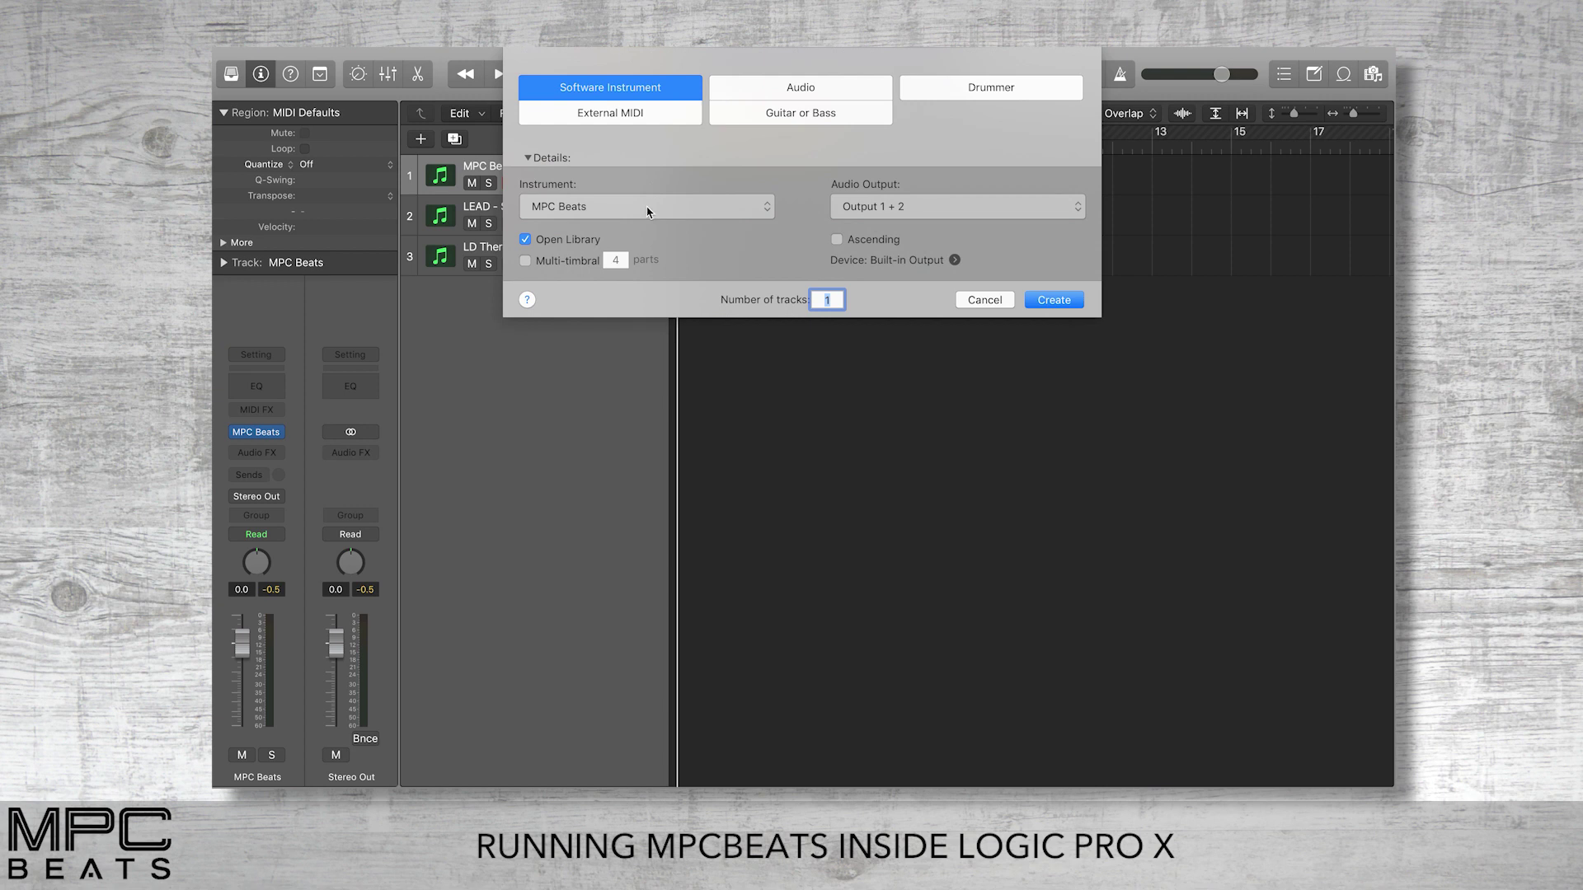
click(648, 213)
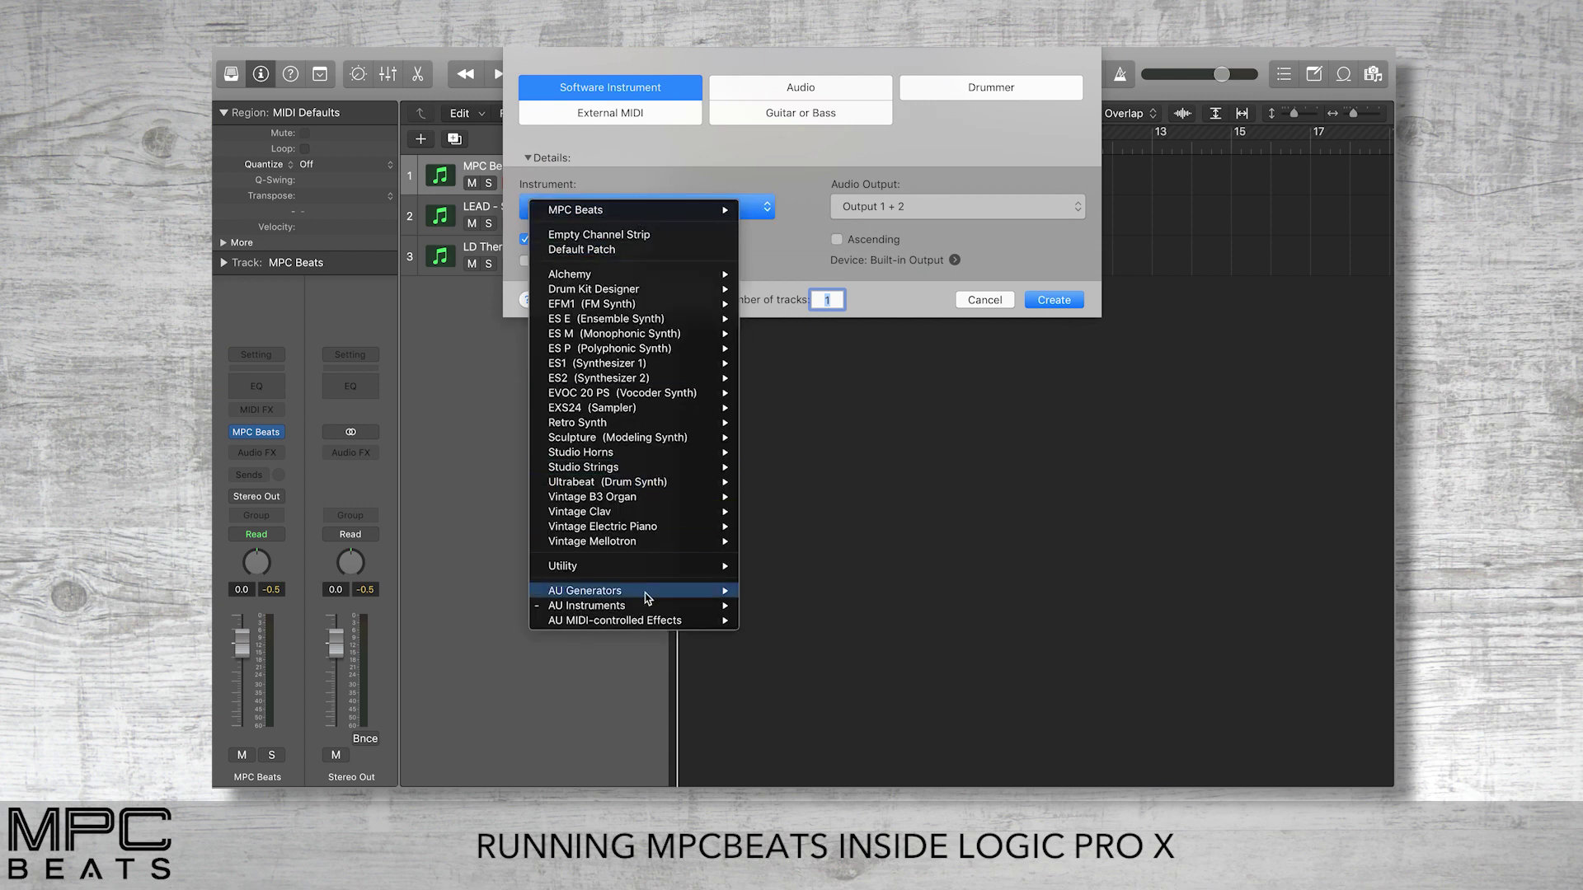
mouse_move(642, 607)
mouse_move(790, 620)
mouse_move(970, 637)
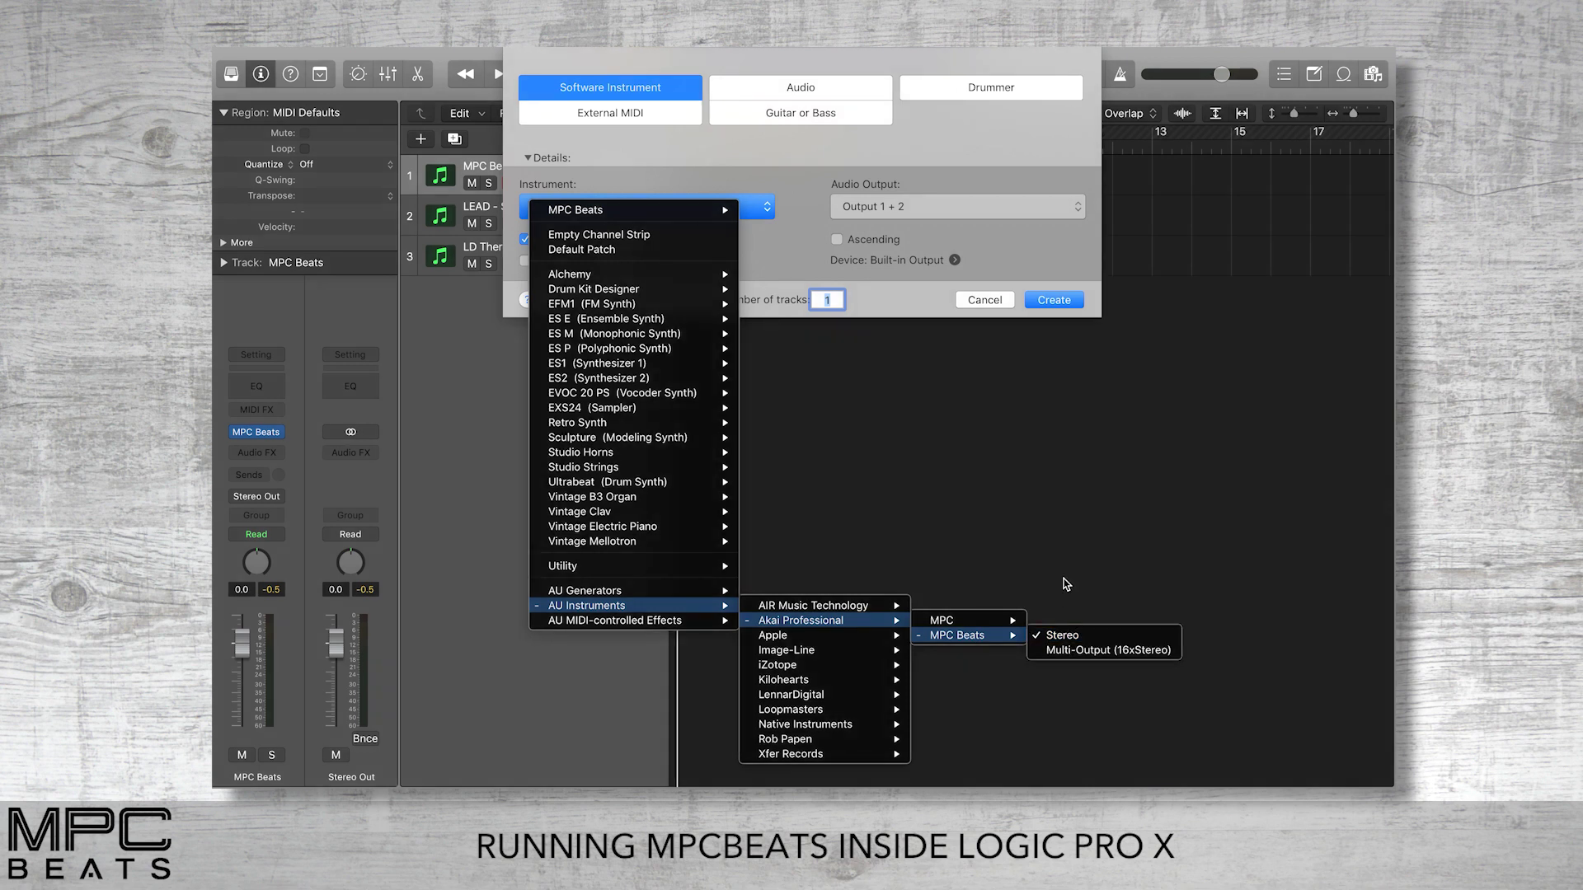
click(1065, 635)
click(1010, 300)
mouse_move(260, 437)
click(259, 434)
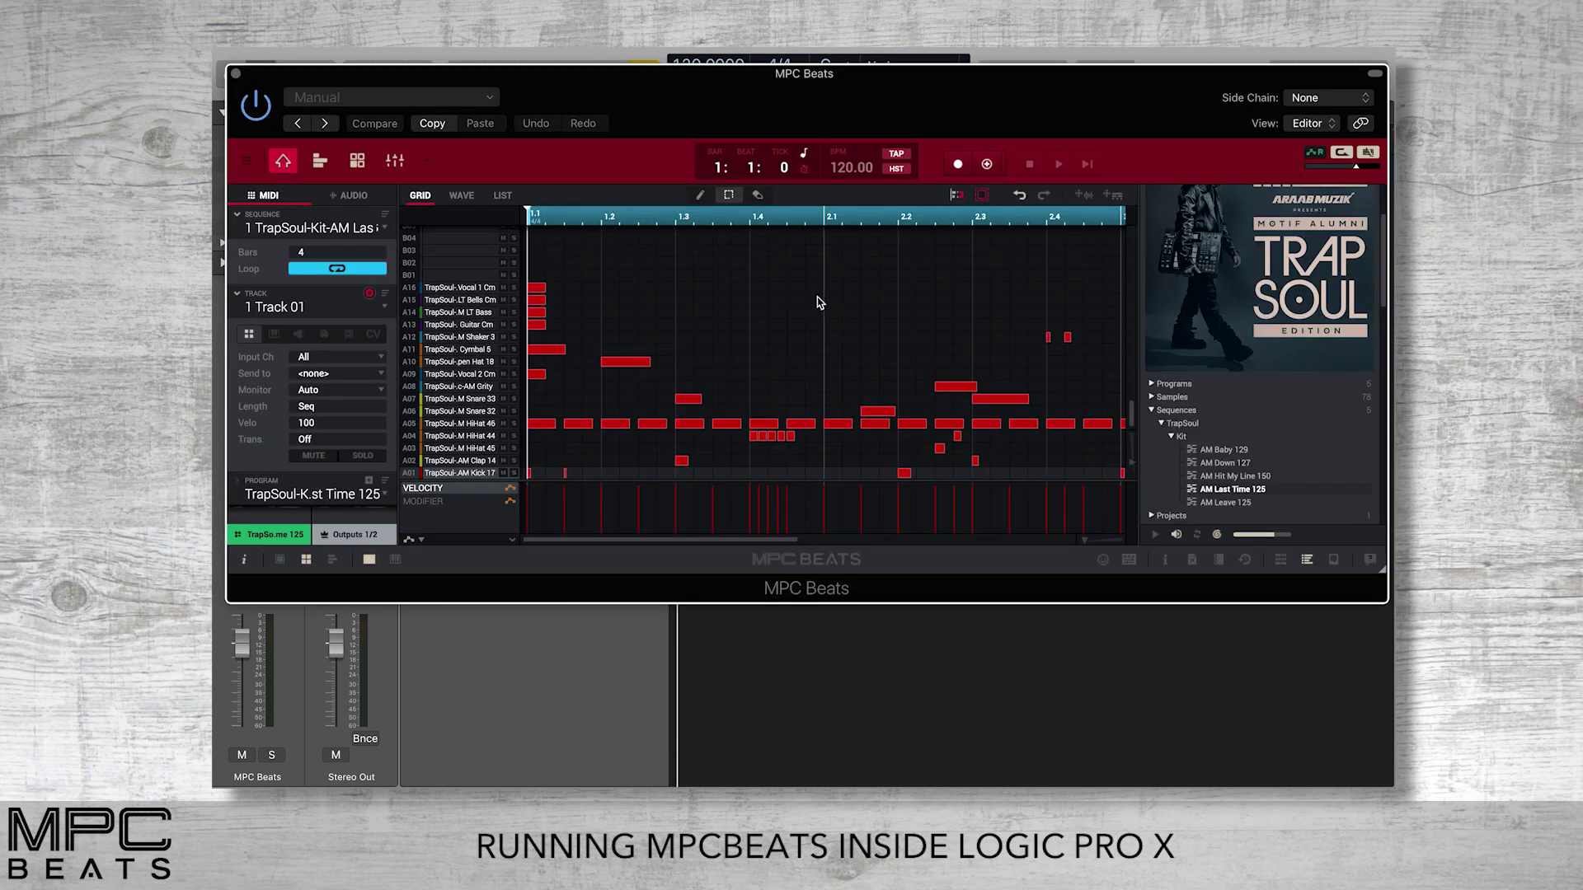
Expand the TrapSoul kit programs in the MPC Beats browser and load AM Baby 129.
drag(605, 83, 591, 119)
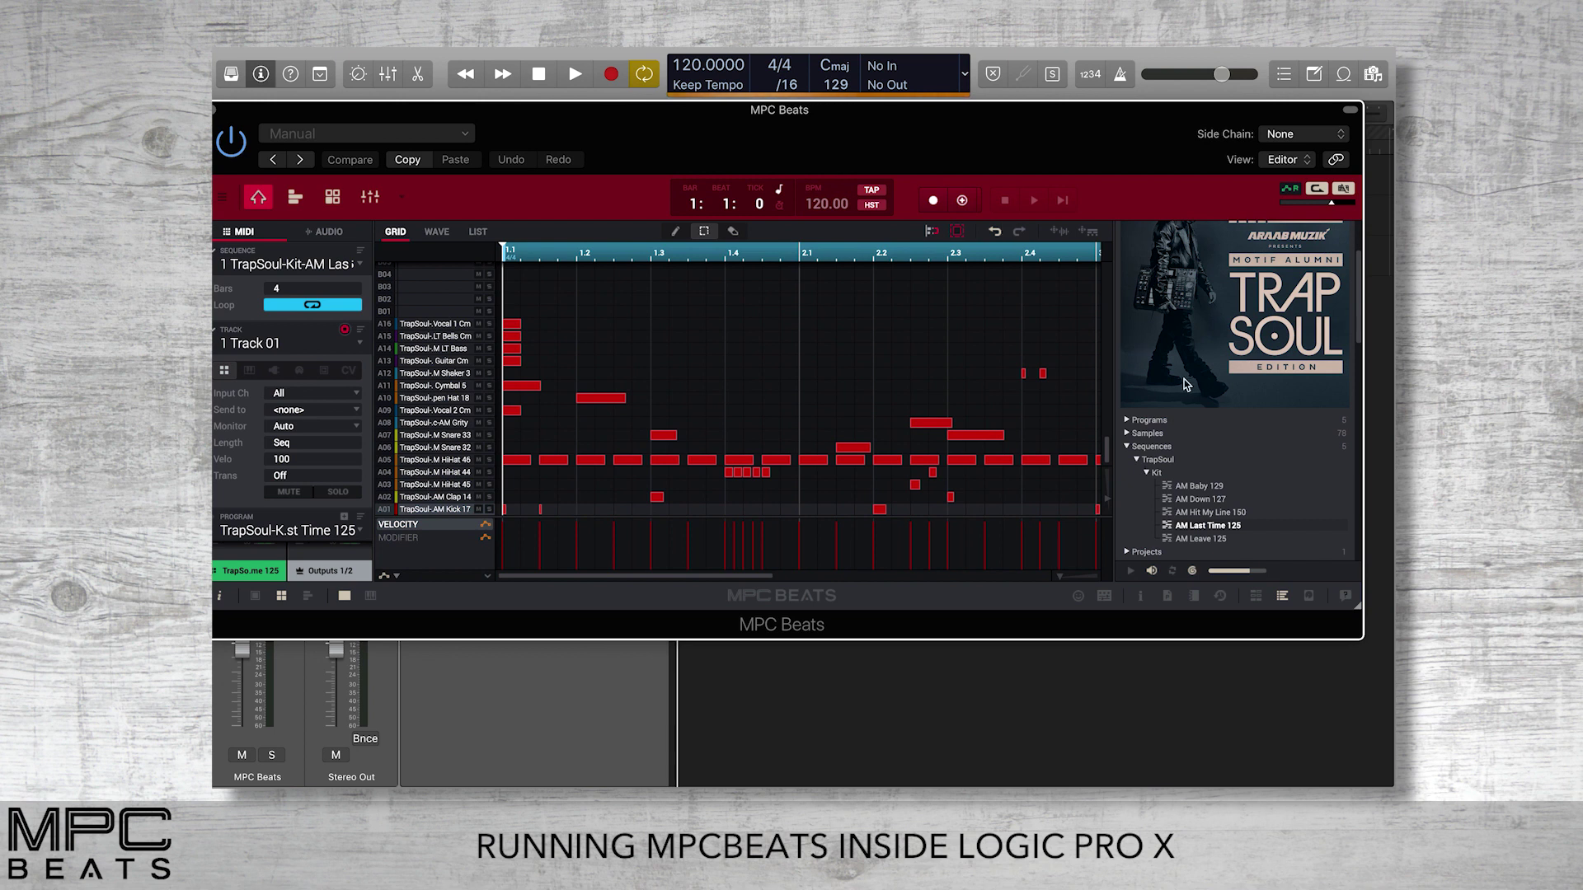
scroll(1185, 405, down, 2)
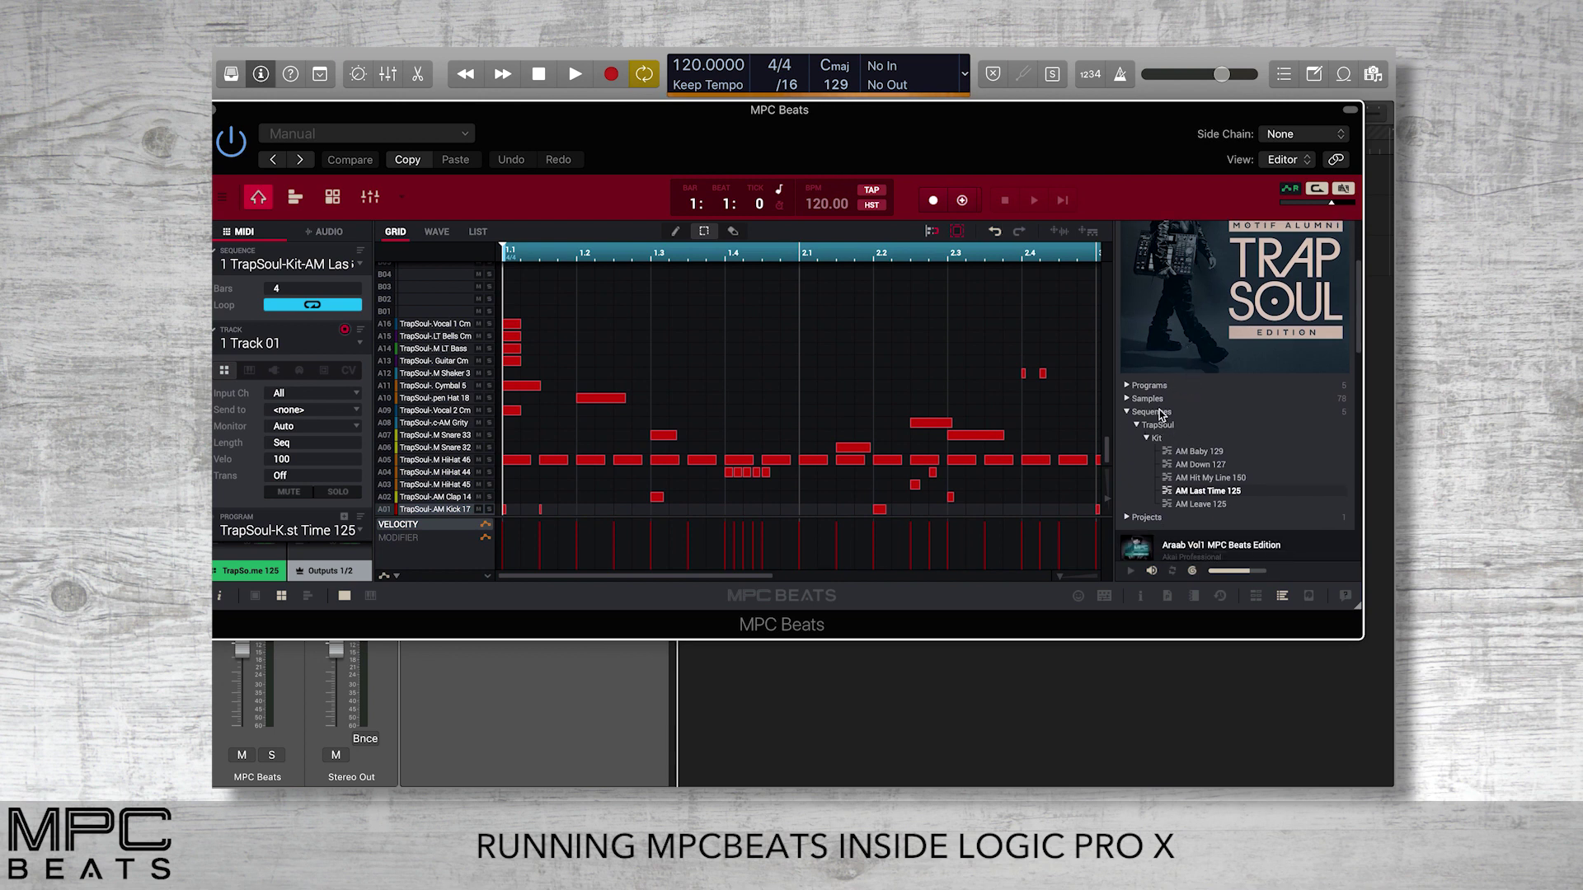
click(1153, 387)
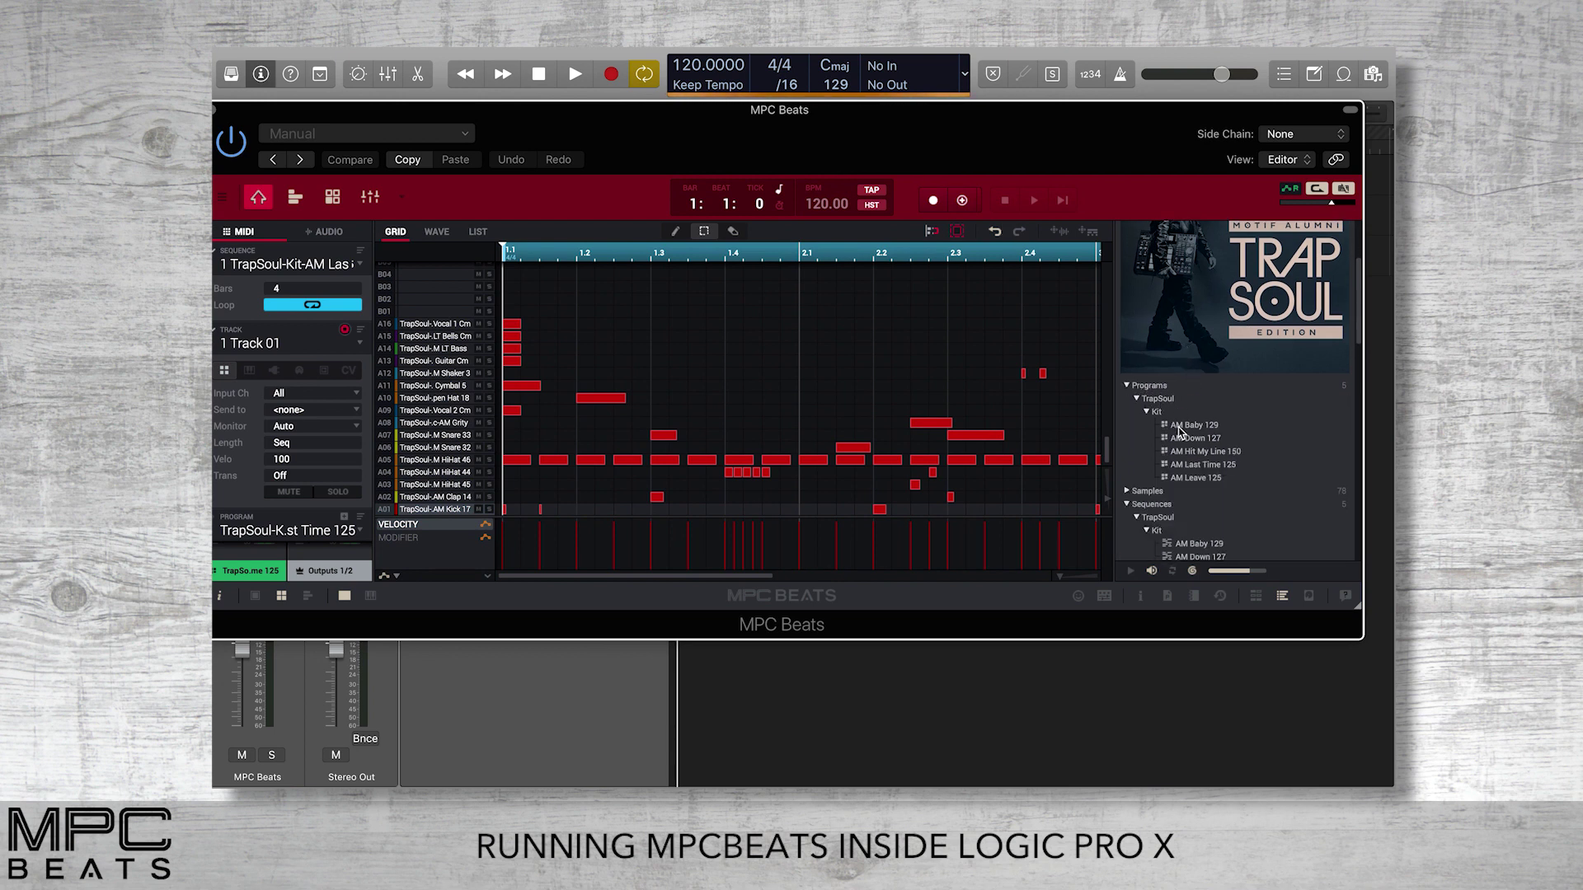
click(1187, 426)
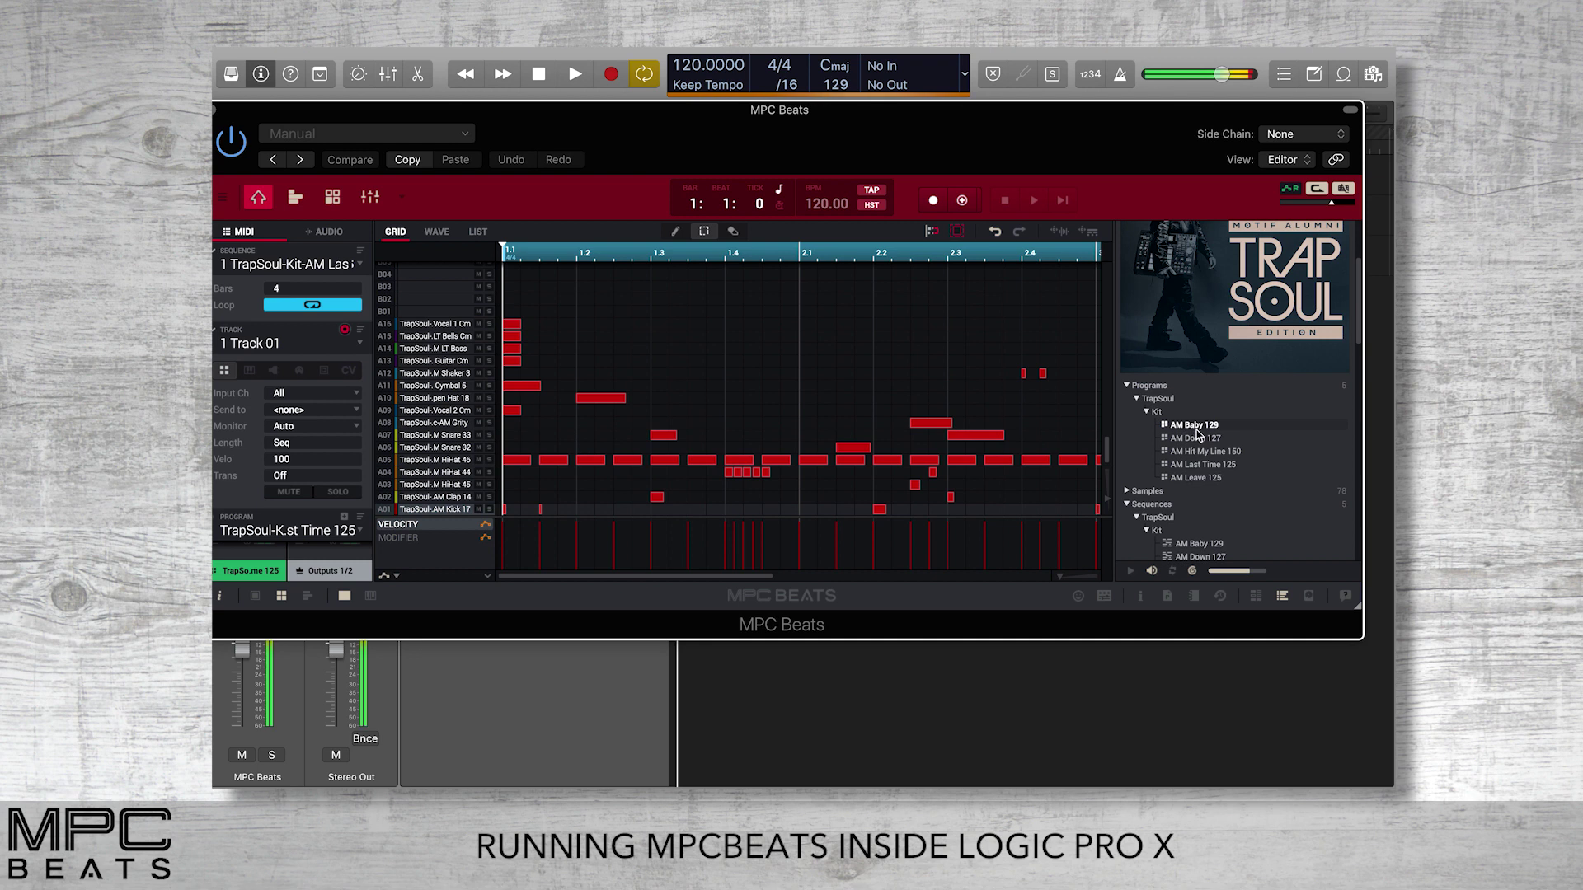
Switch MPC Beats to the pad performance view and browse the Dark Parallax 2 expansion.
click(345, 597)
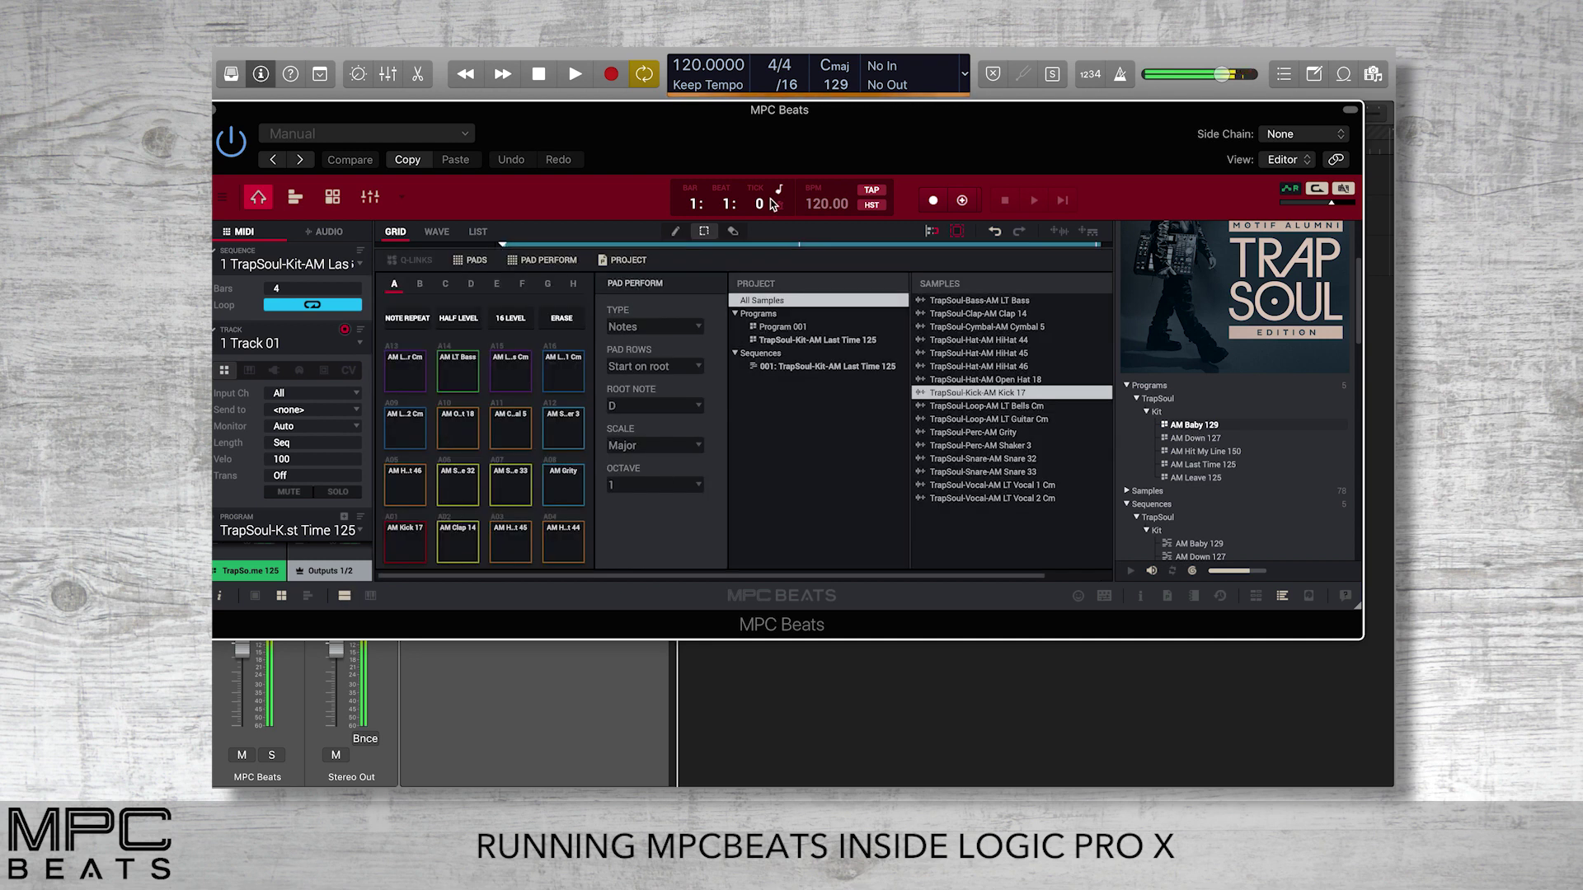
scroll(1189, 398, up, 3)
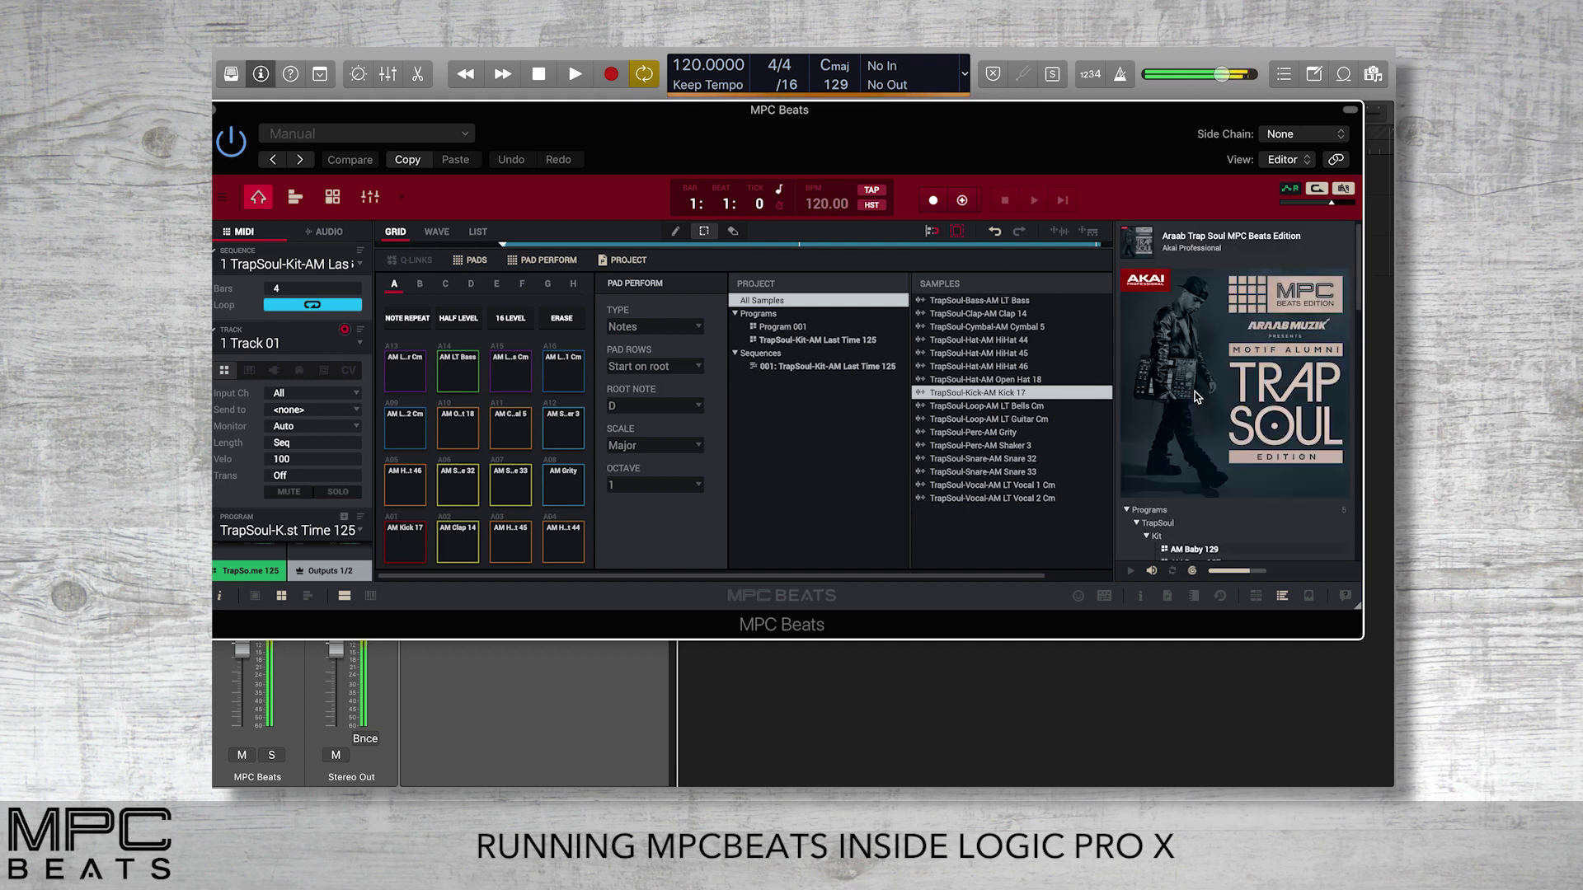
click(1198, 251)
click(1191, 326)
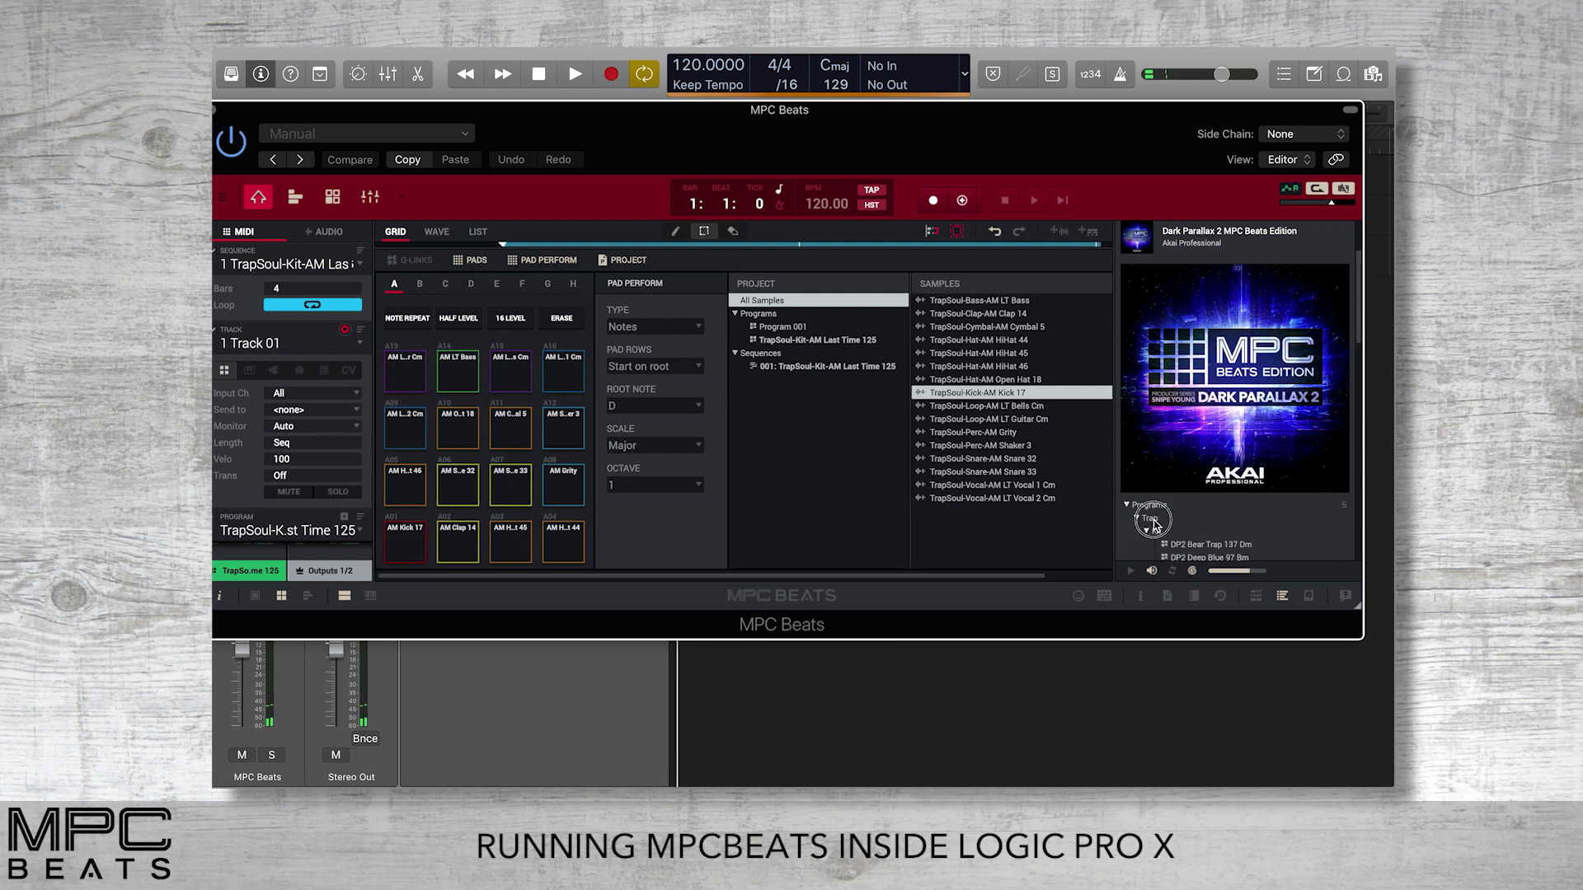
scroll(1171, 503, down, 2)
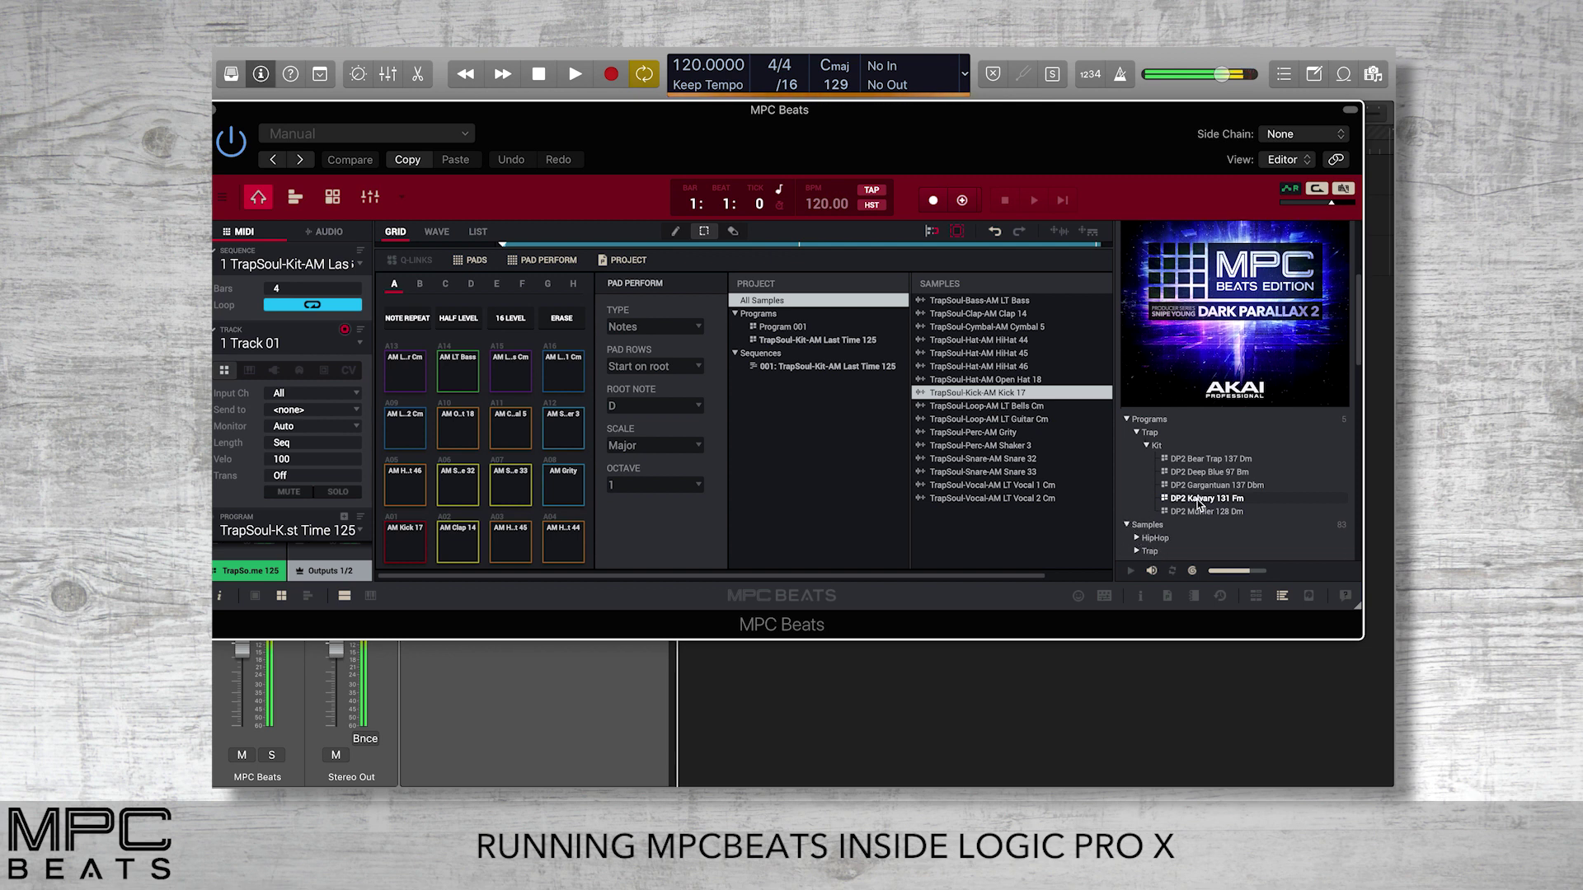
scroll(1210, 333, up, 3)
Open the LANIAKEA Trap Soul & LoFi Beats expansion and list its LoFi kit programs.
click(1191, 253)
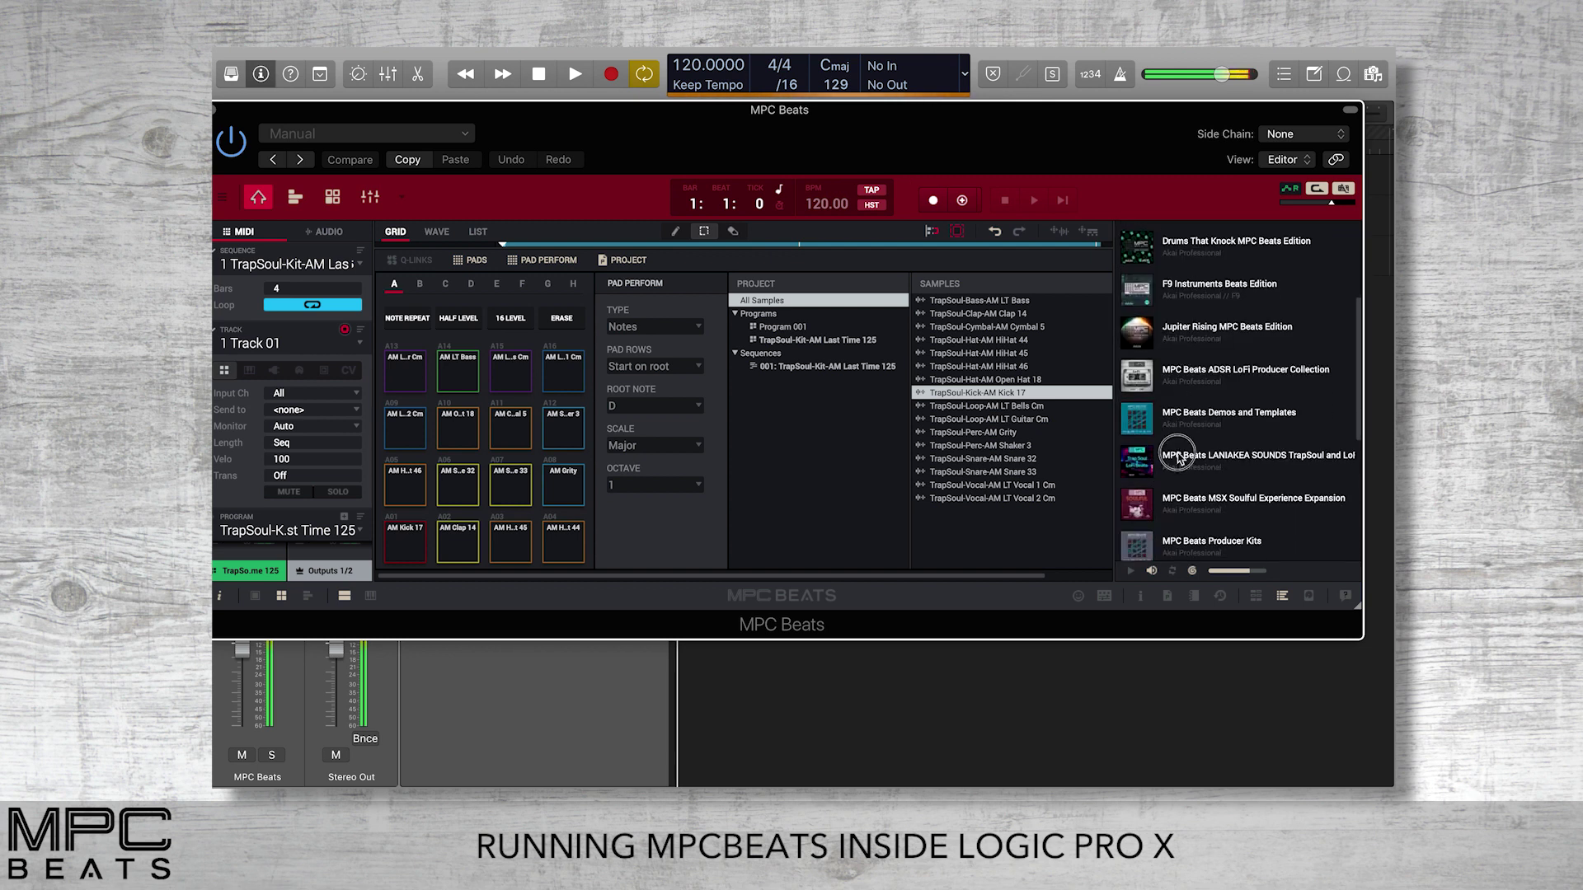
click(1177, 458)
scroll(1158, 447, down, 2)
click(1147, 449)
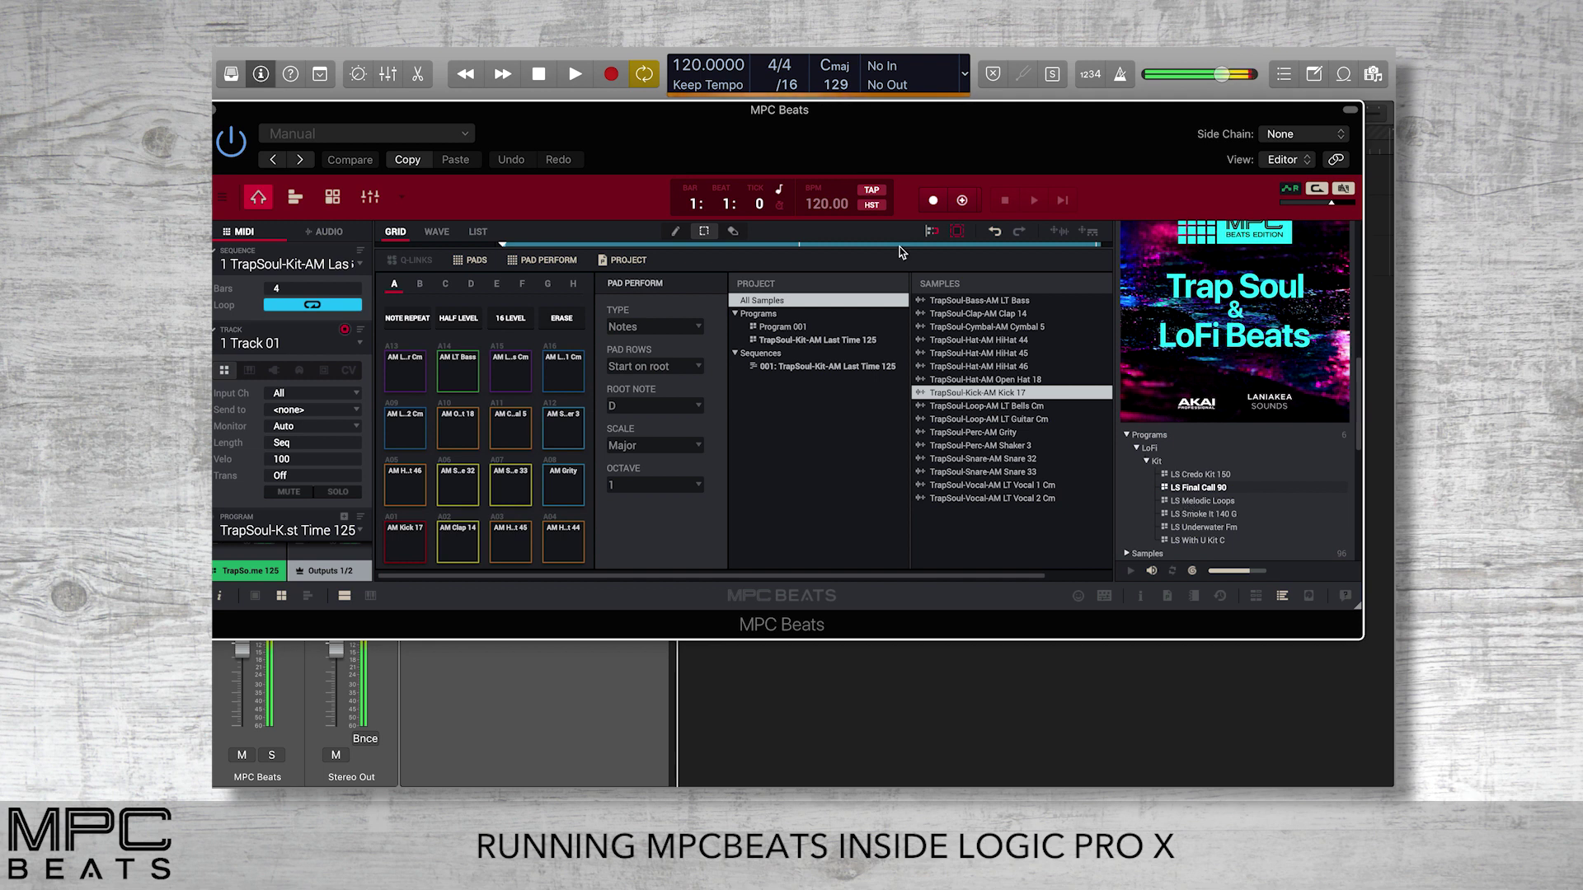
drag(600, 130, 620, 161)
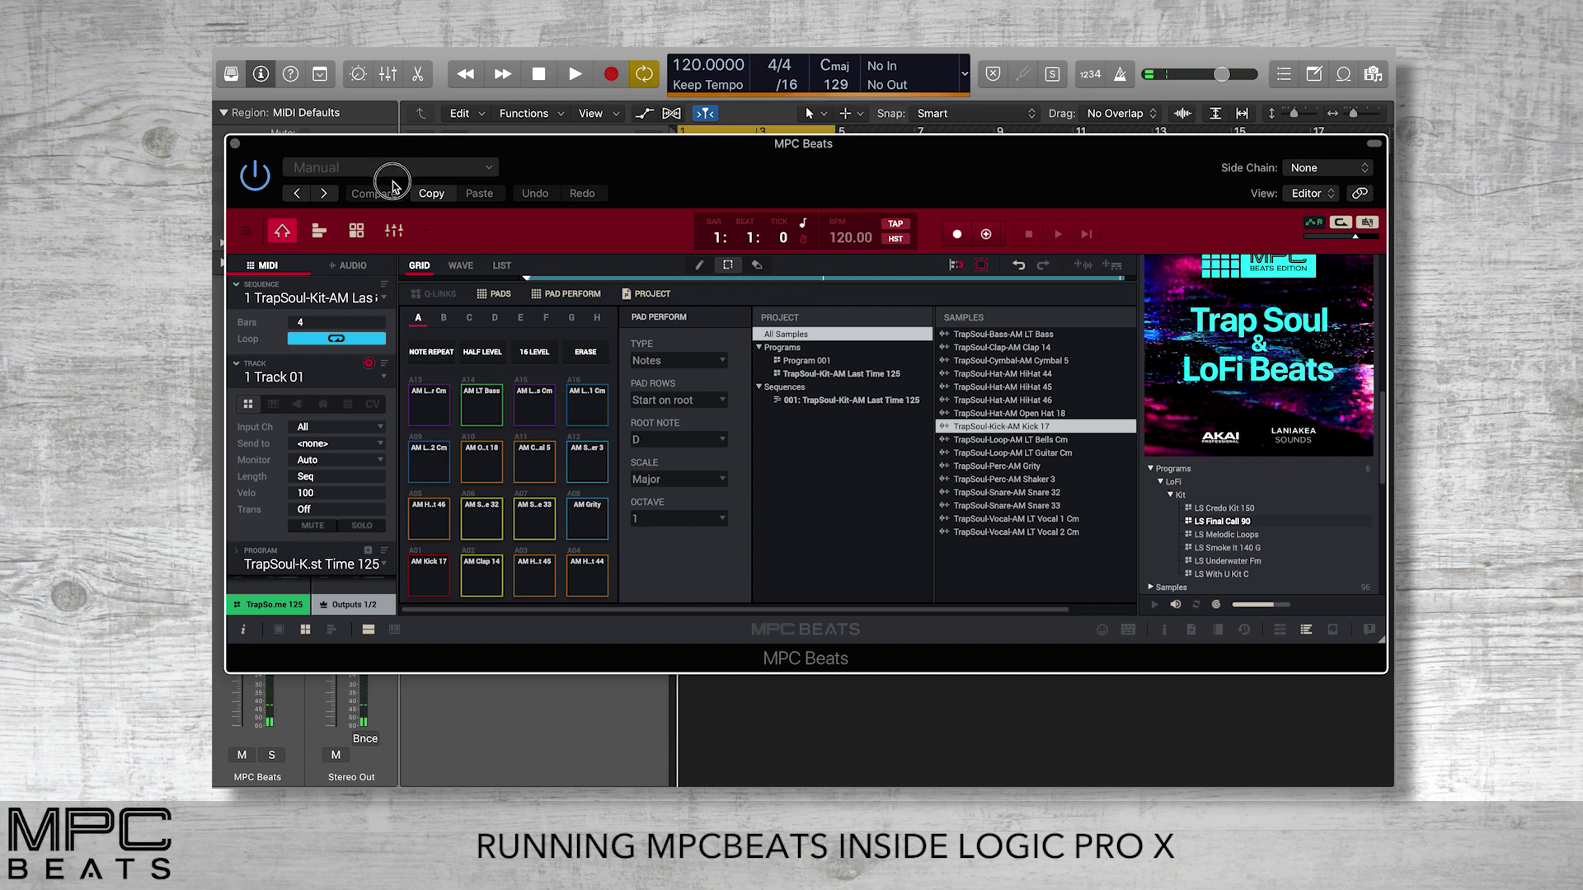
Return to the Grid view, start Logic playback, close the plug-in and select LEAD - Sales.
click(369, 573)
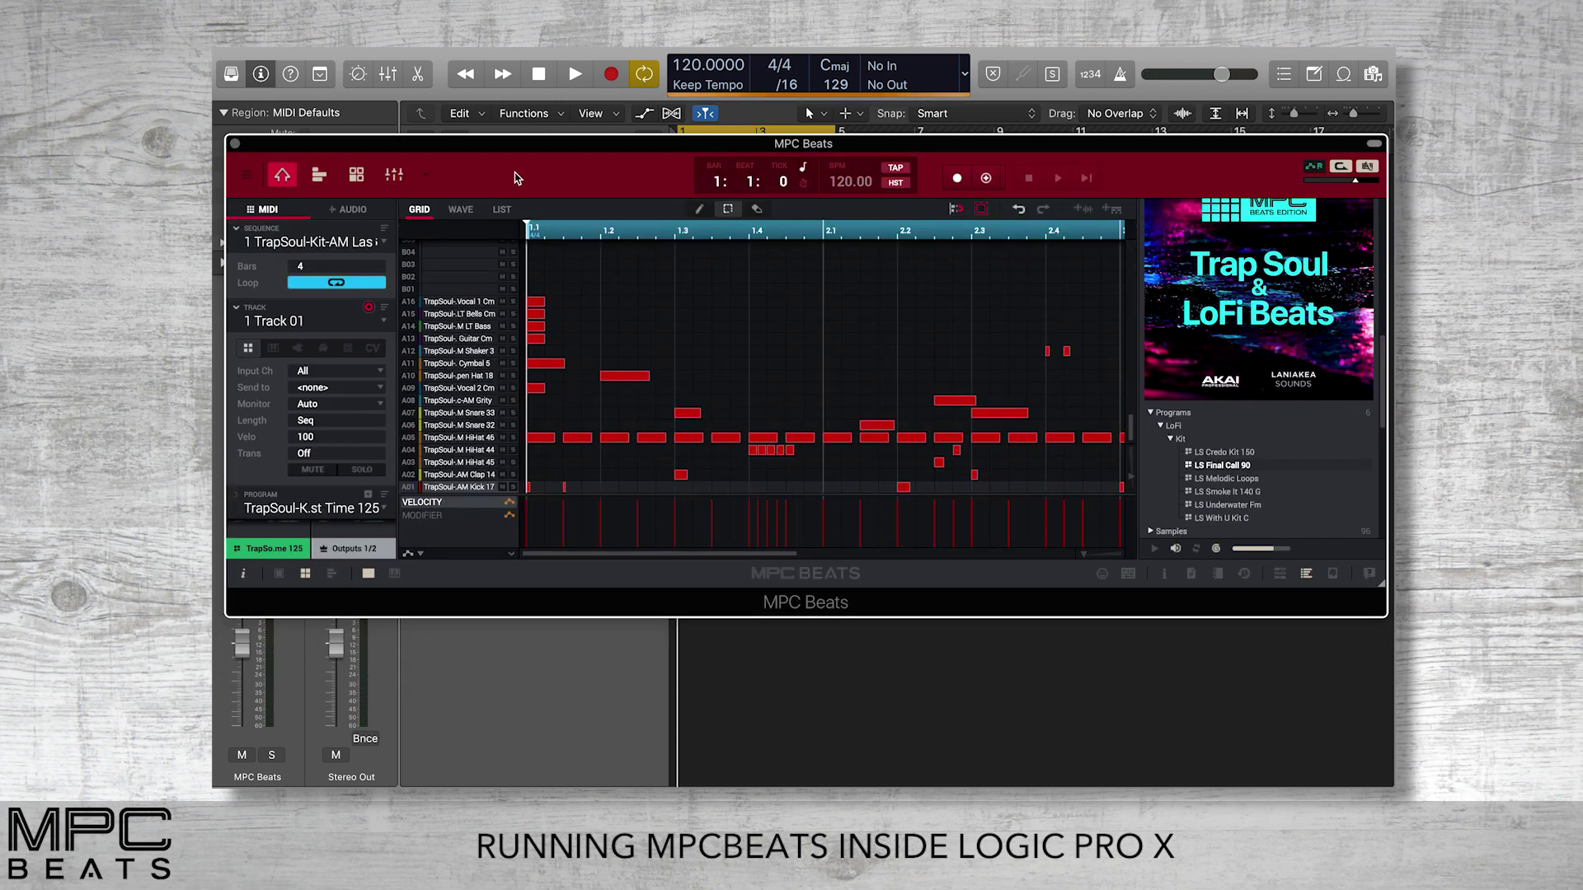
drag(466, 150, 456, 311)
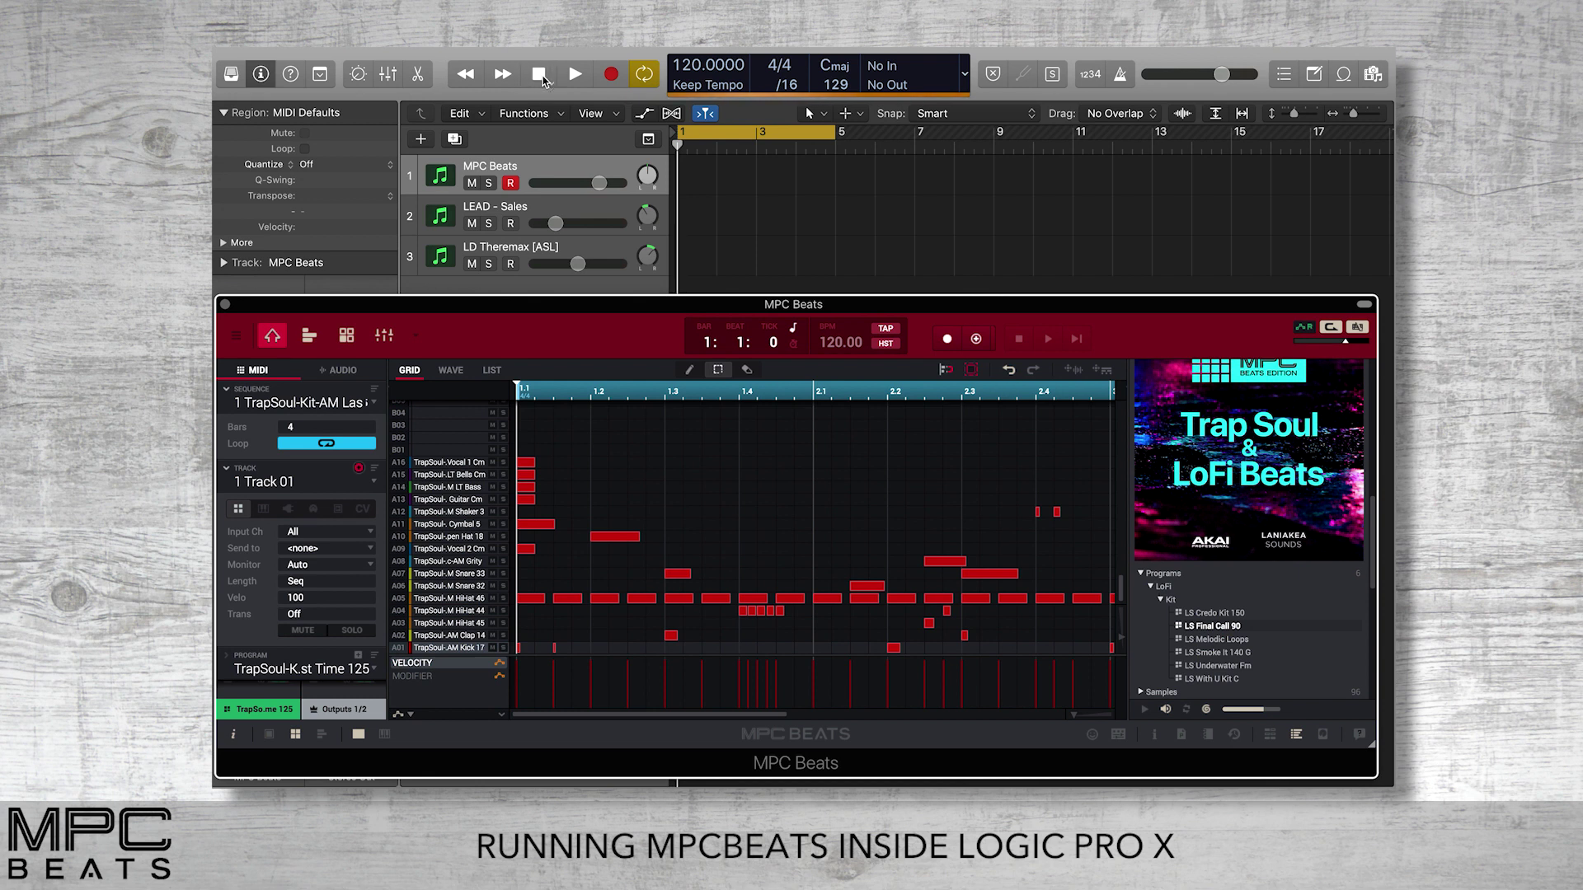
click(576, 76)
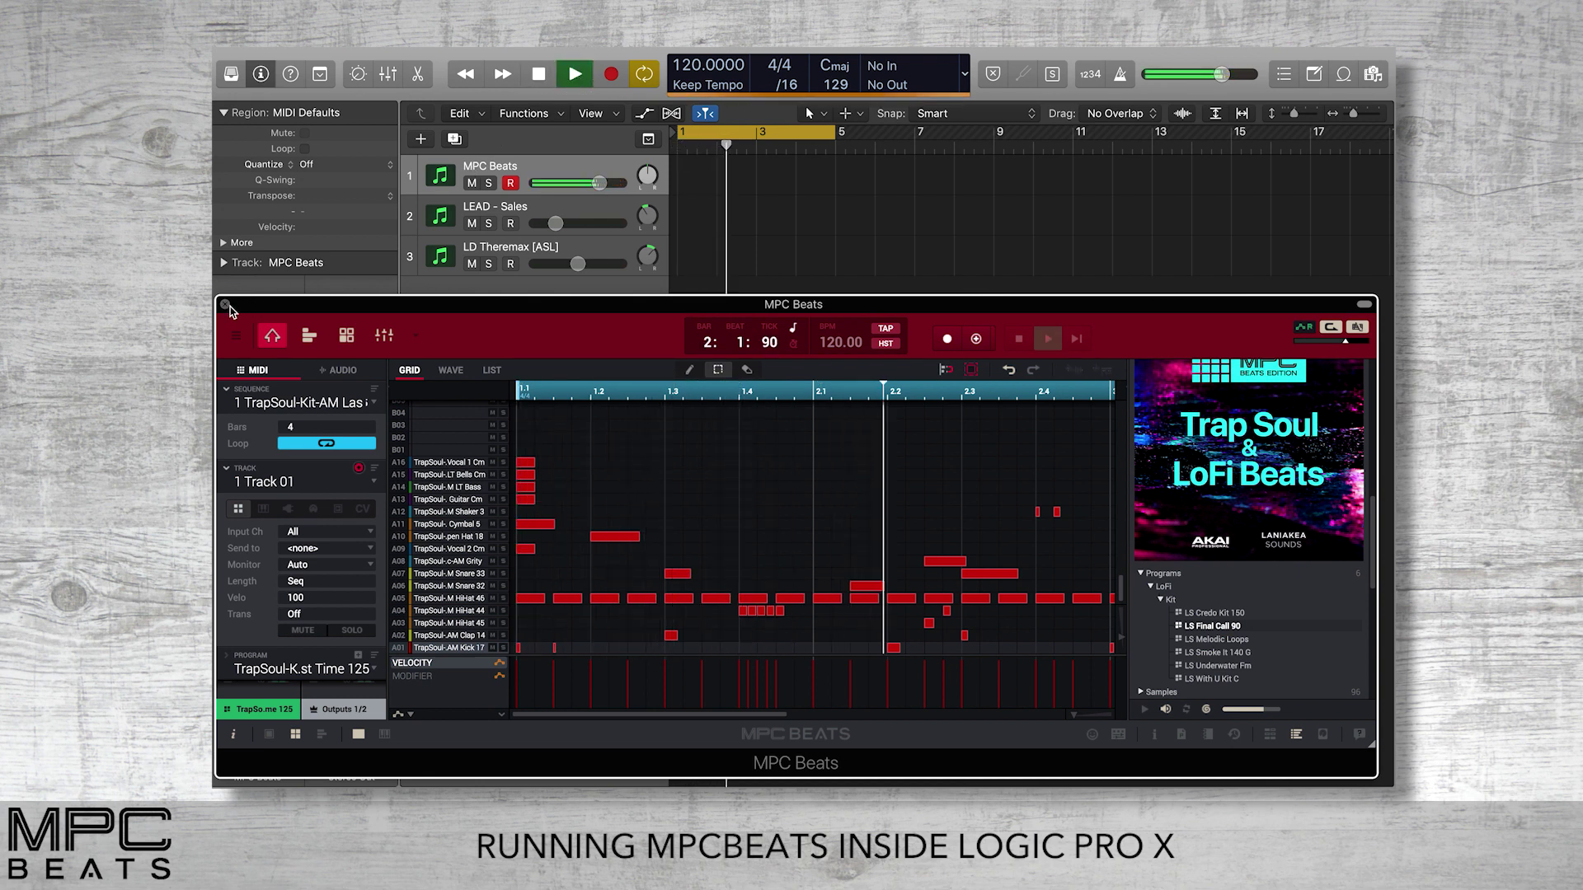
key(v)
click(588, 225)
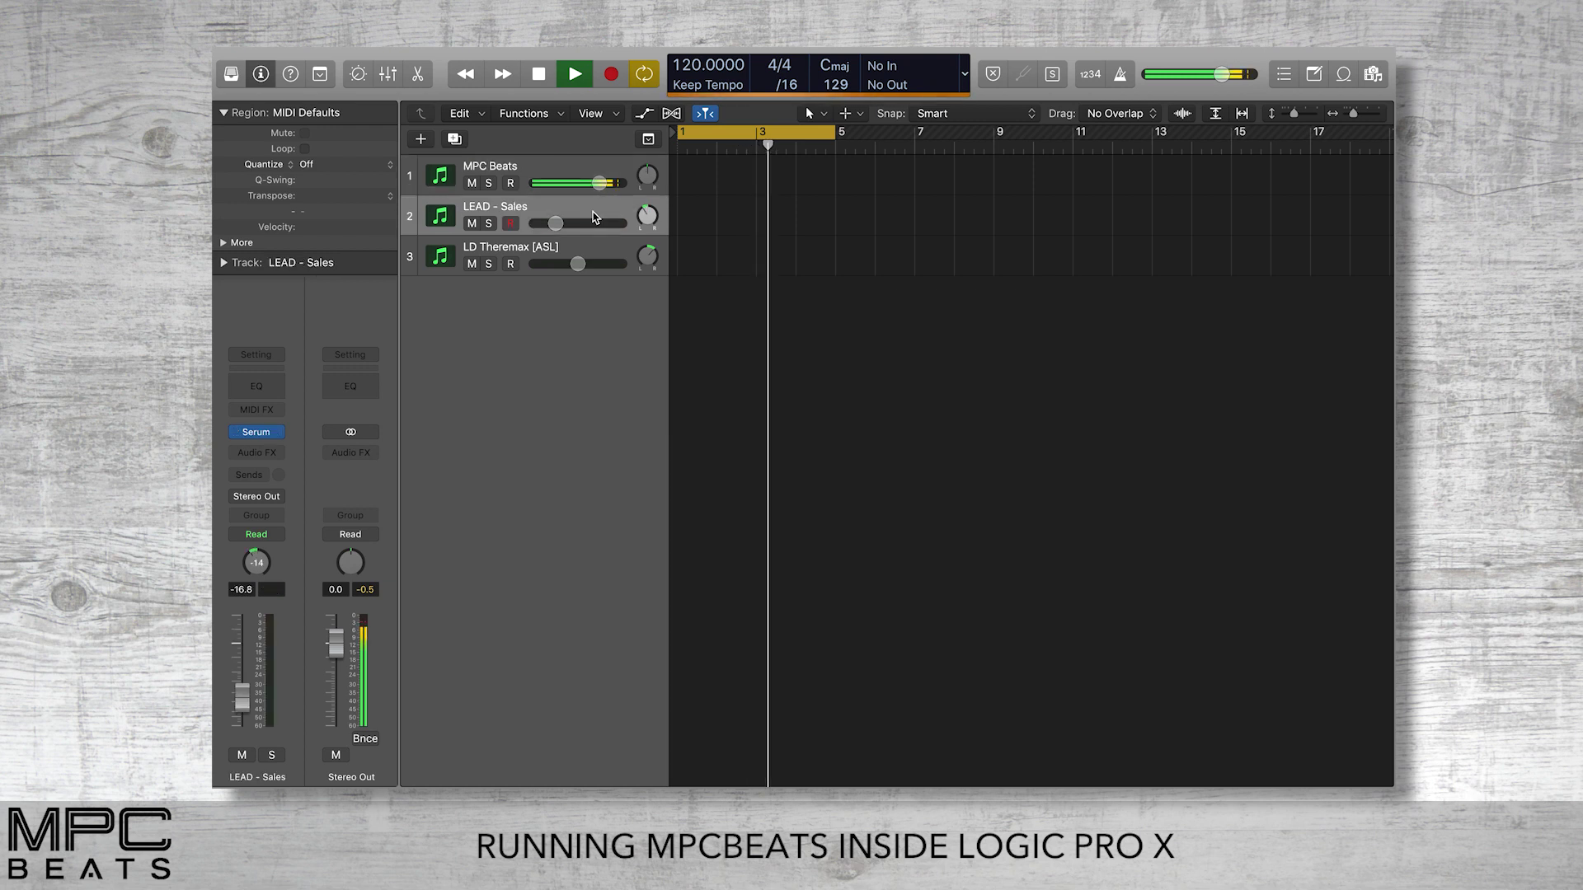
Record a Serum lead on LEAD - Sales, then arm LD Theremax [ASL] and record it.
click(244, 460)
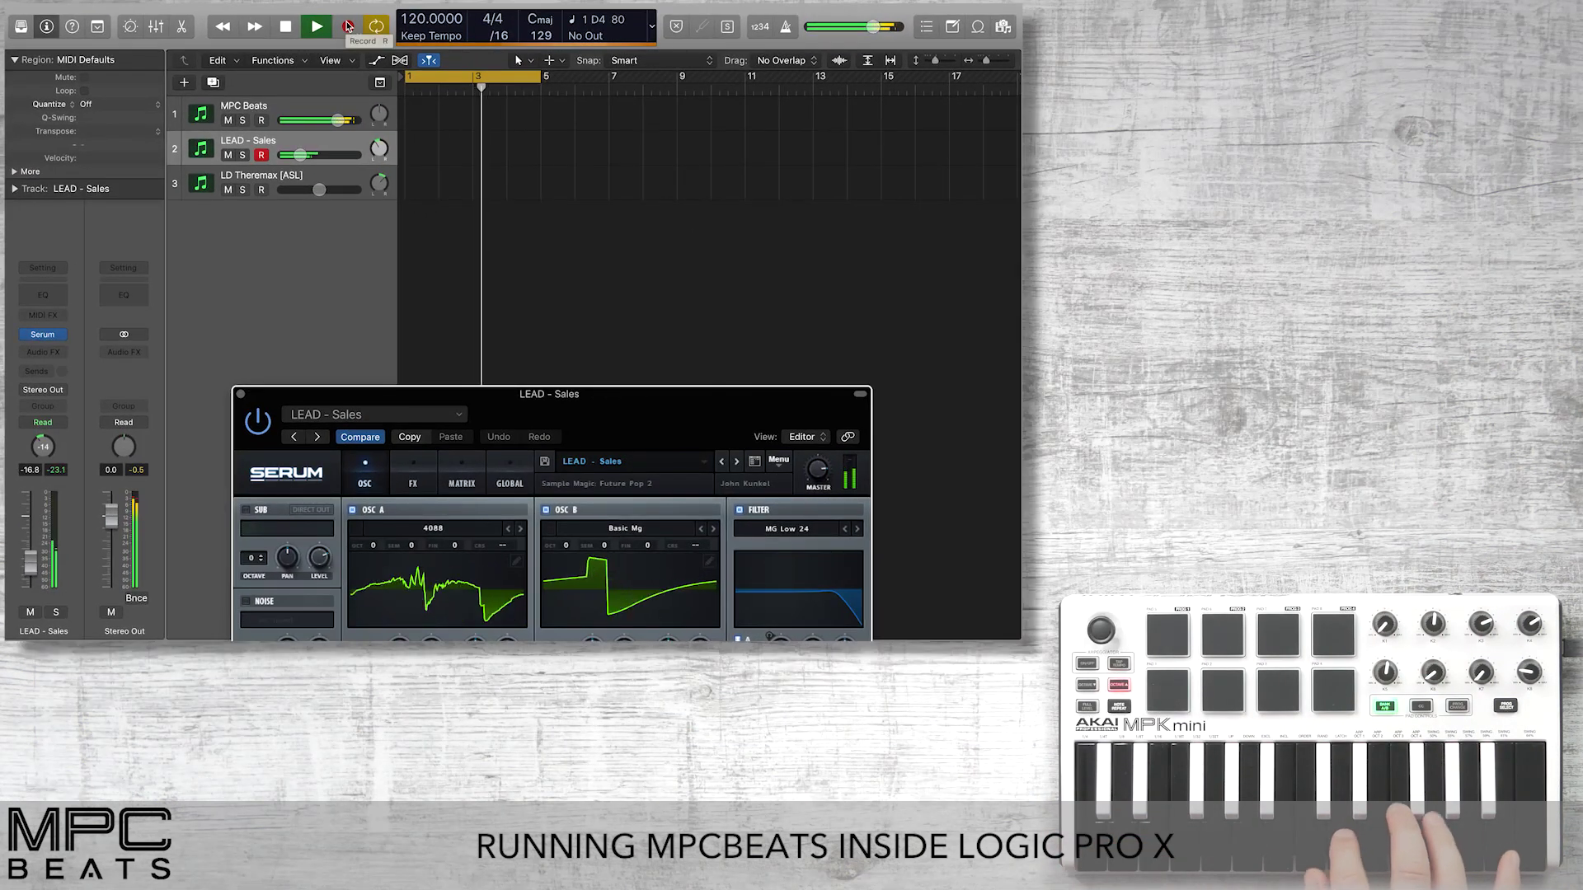
click(348, 26)
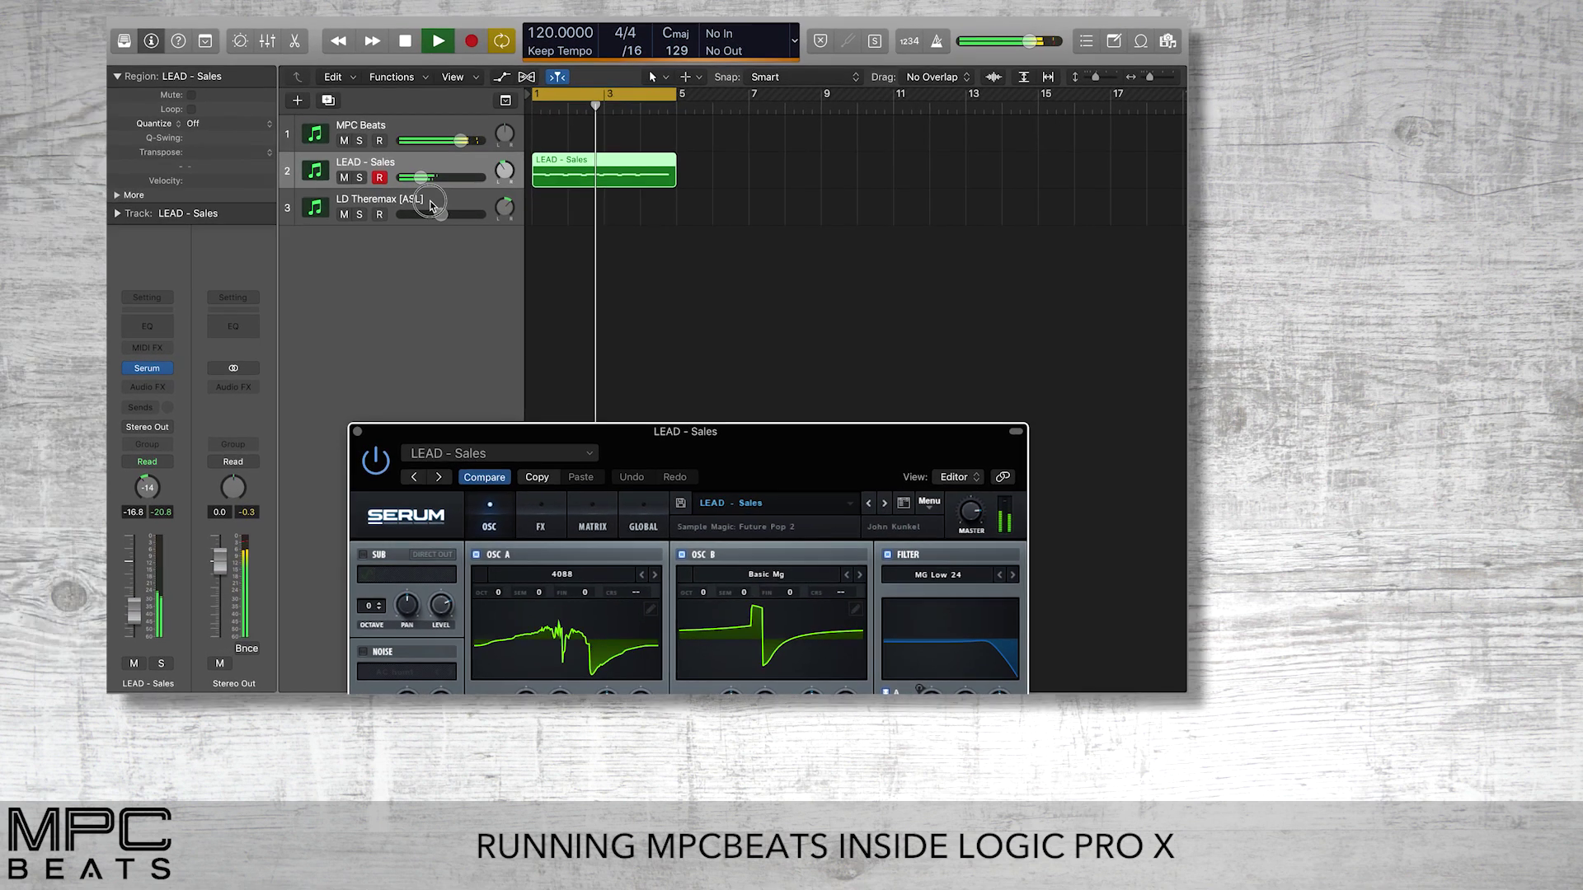
click(430, 205)
click(471, 41)
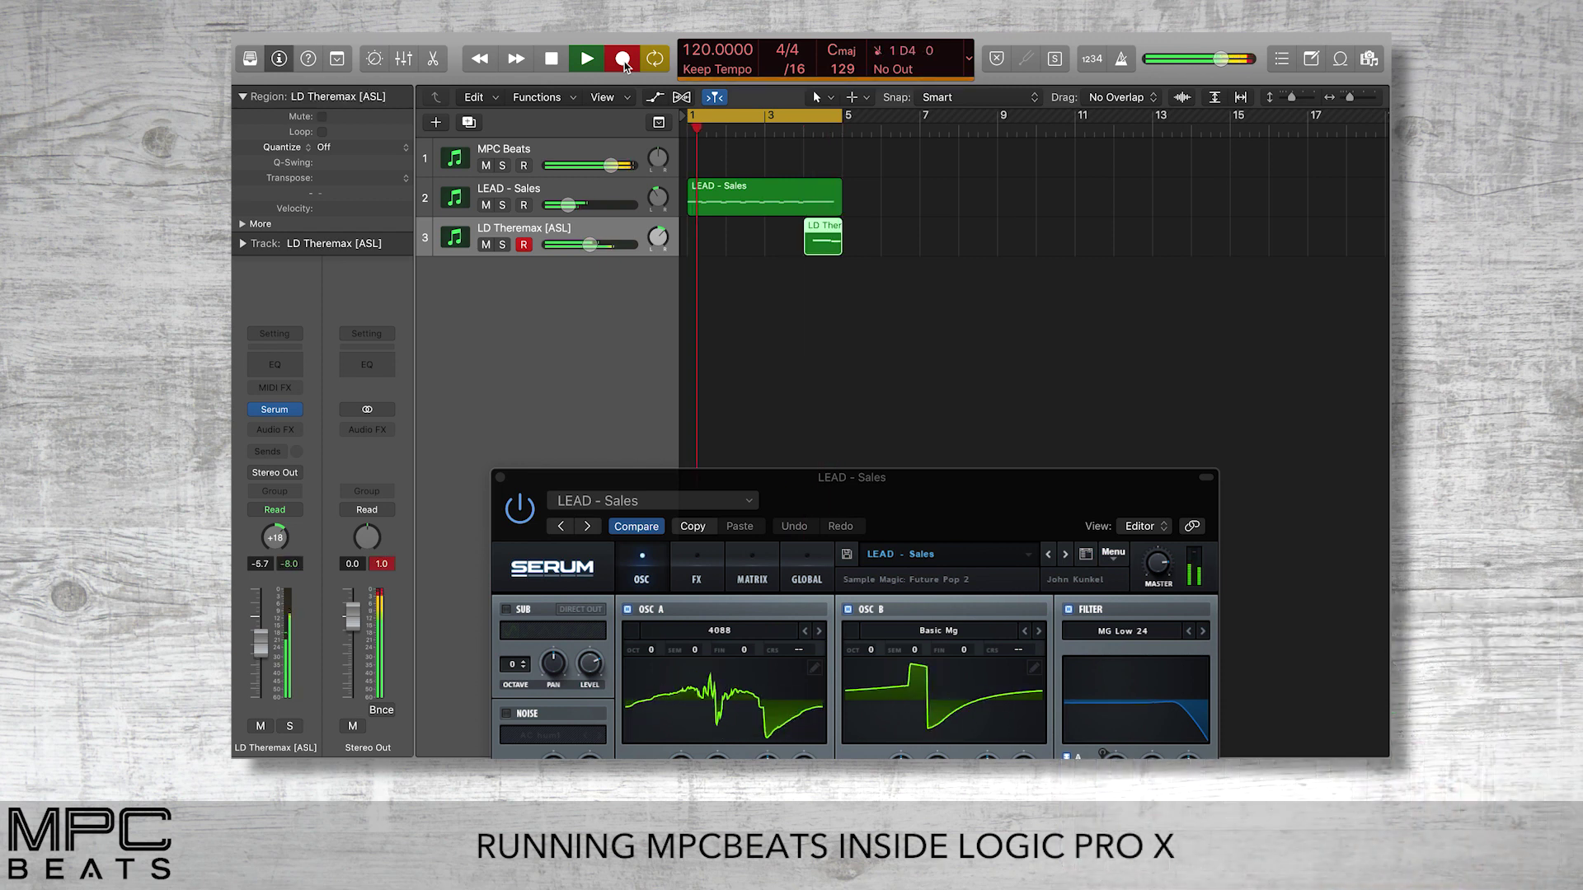
Stop recording and playback, then reopen the MPC Beats plug-in on track 1 MPC Beats.
click(623, 58)
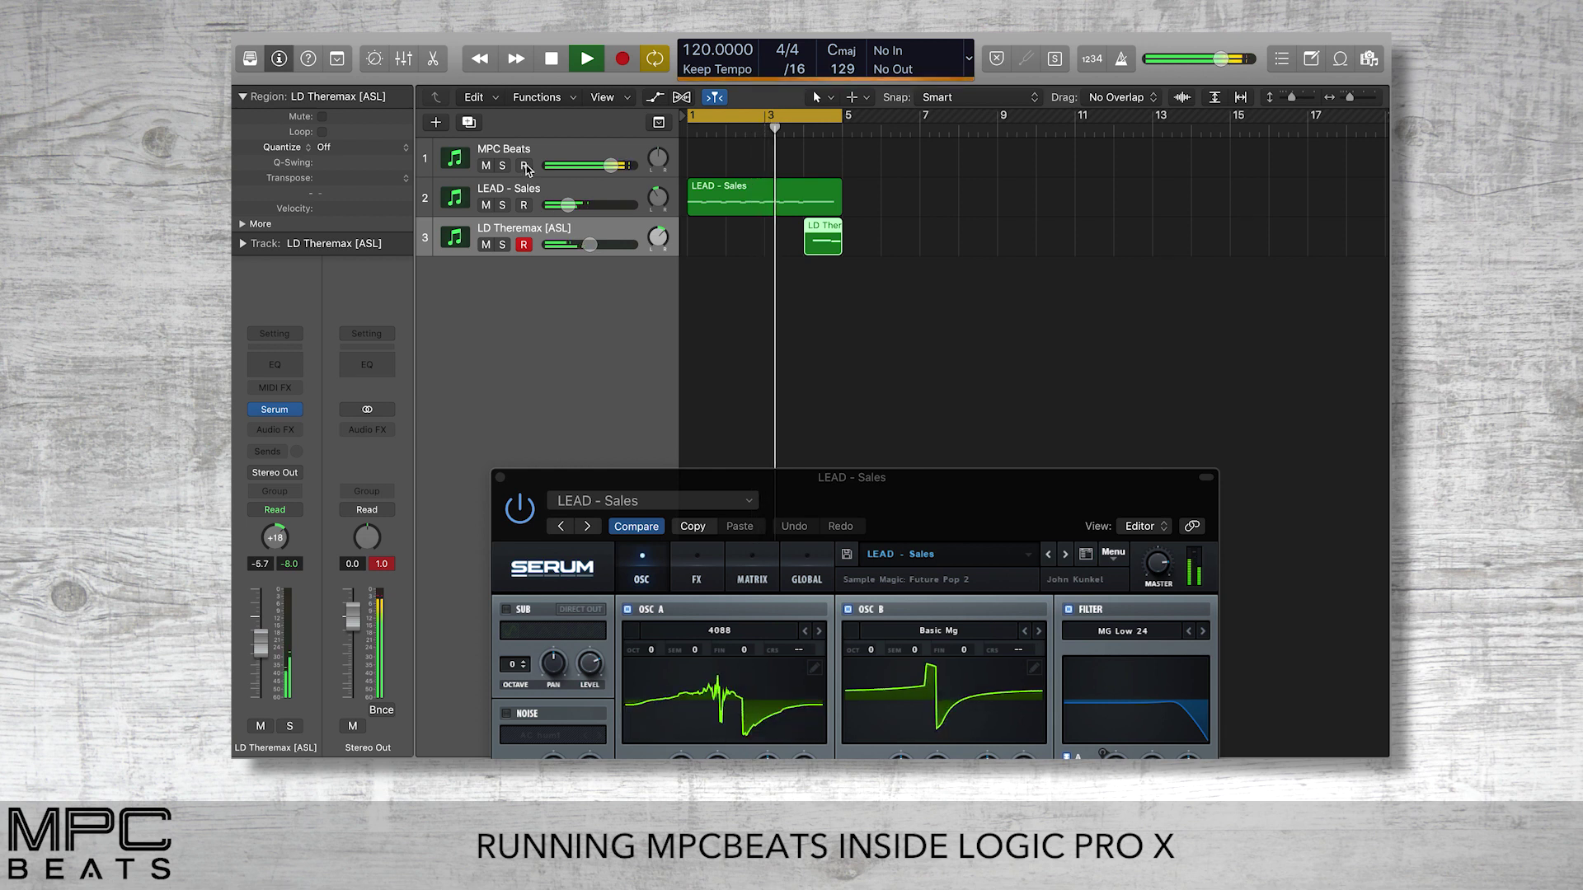
click(551, 59)
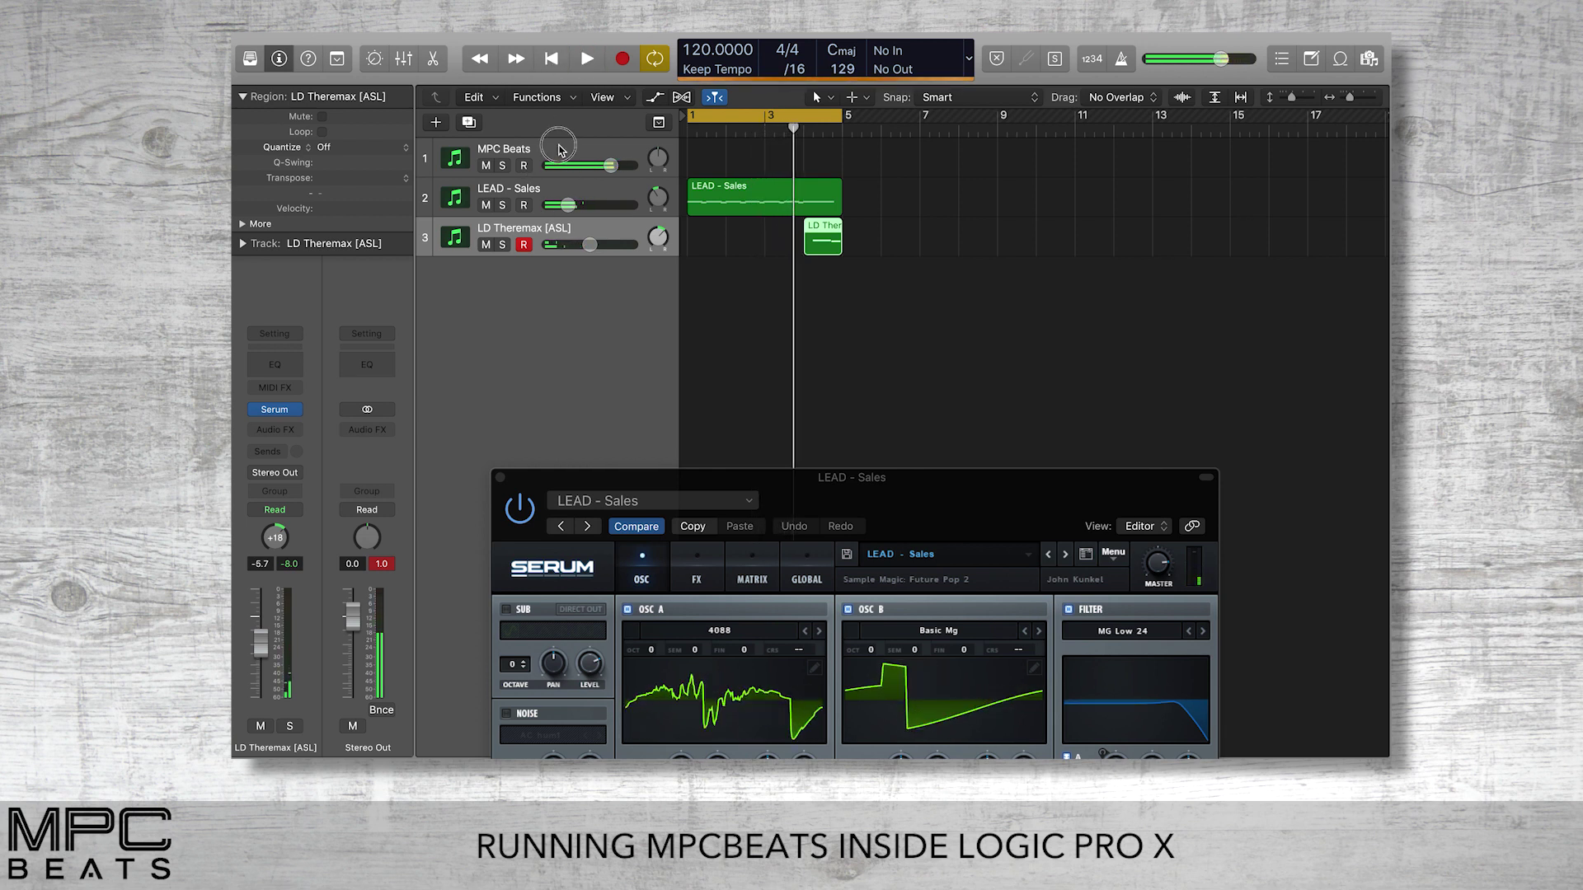
click(466, 155)
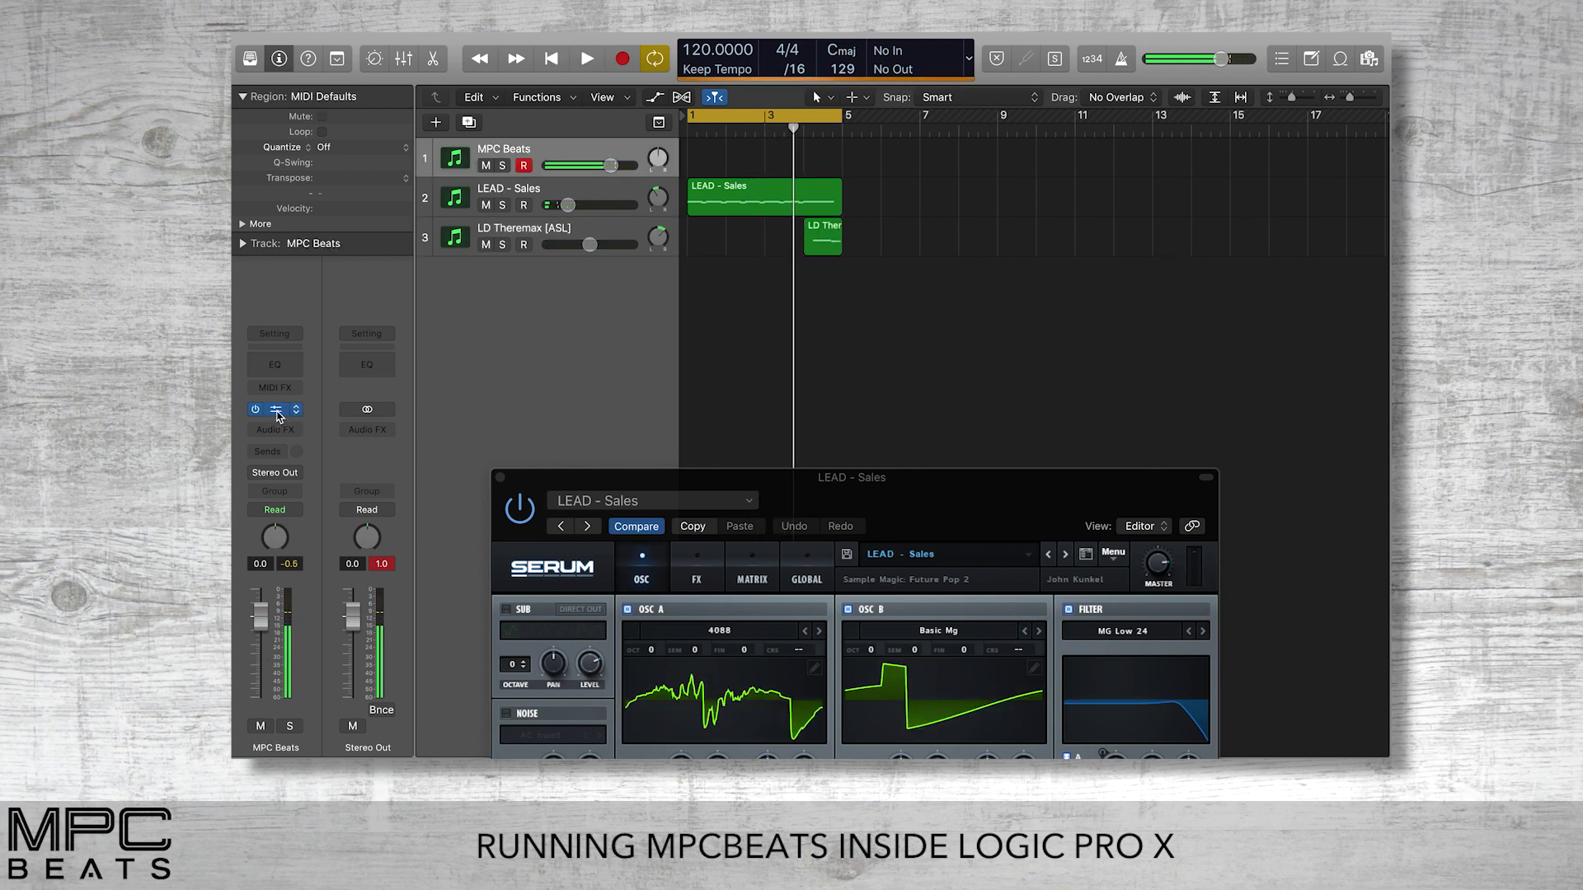
click(275, 410)
drag(627, 288, 396, 531)
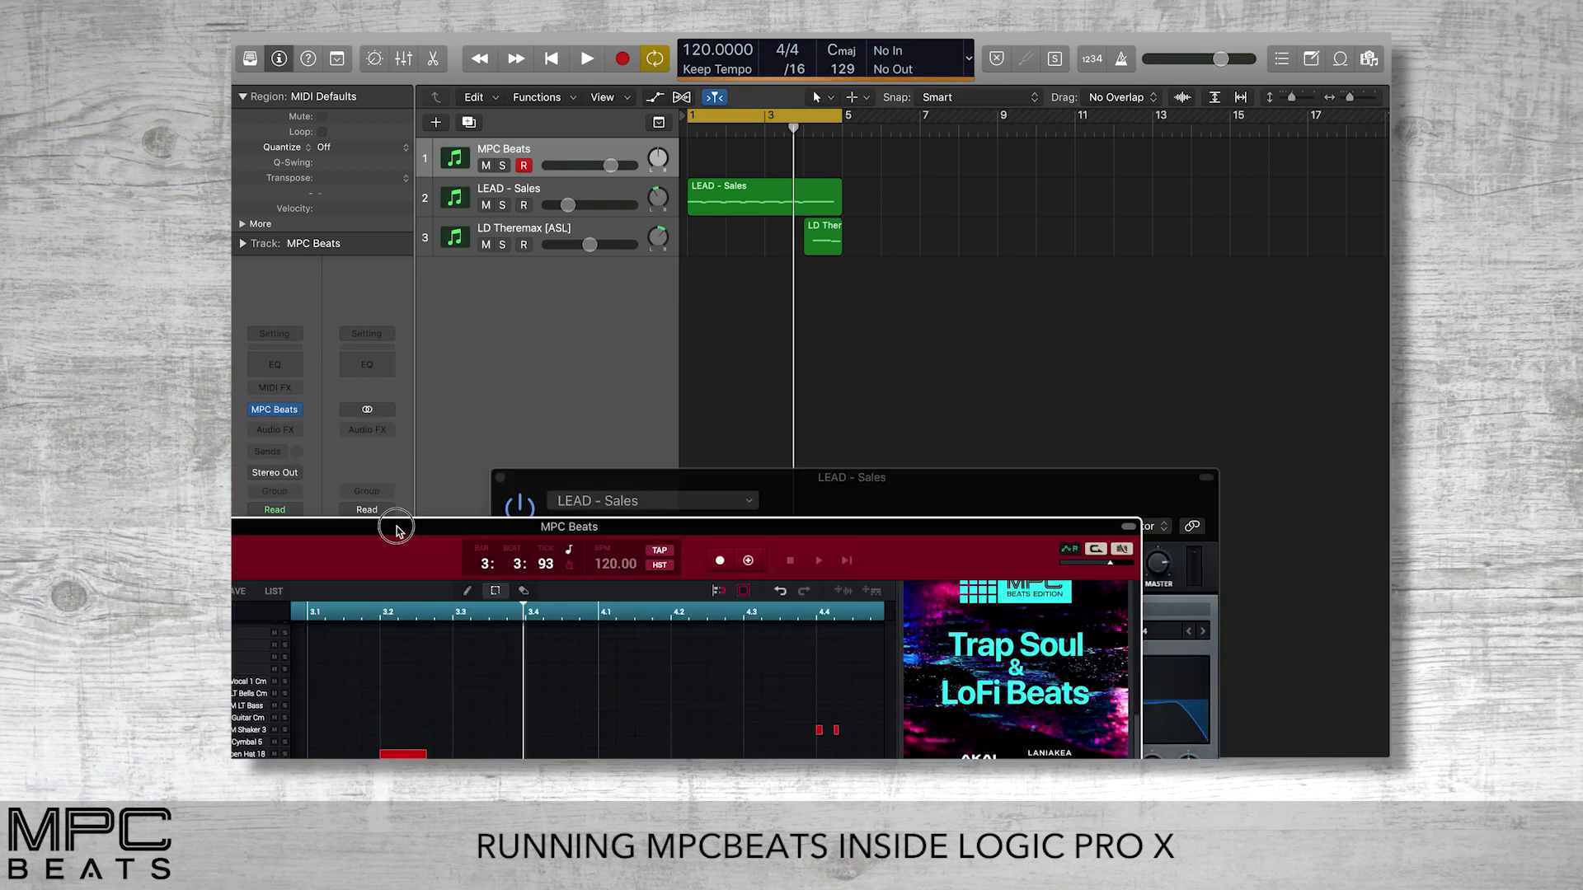
Export the MPC beat as audio and drop it into Logic as a Track 01 audio track.
click(845, 591)
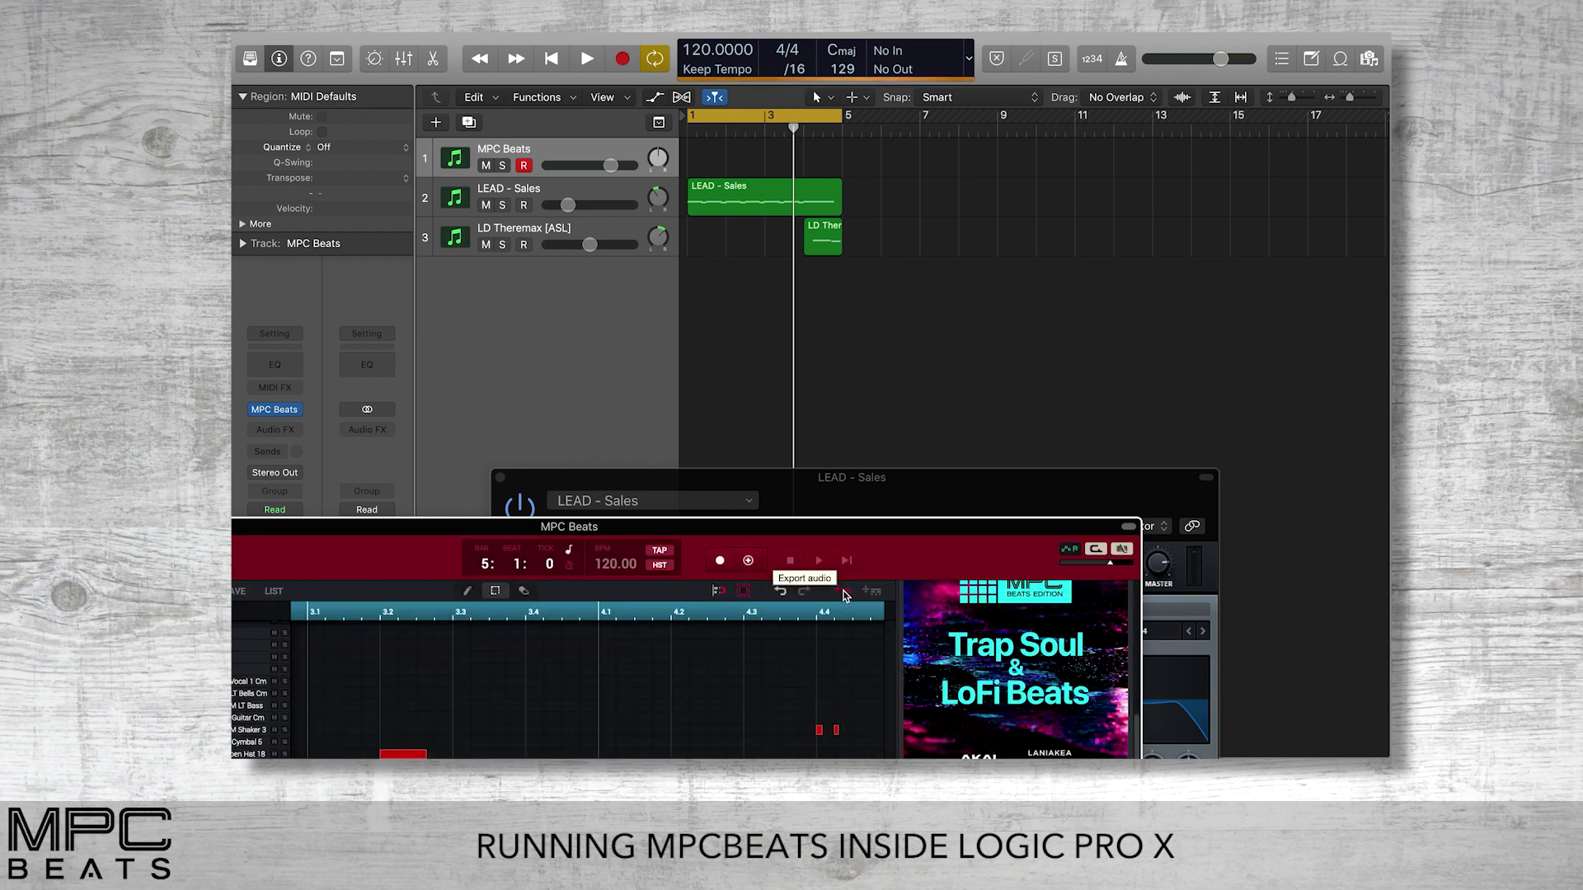
drag(842, 591, 683, 318)
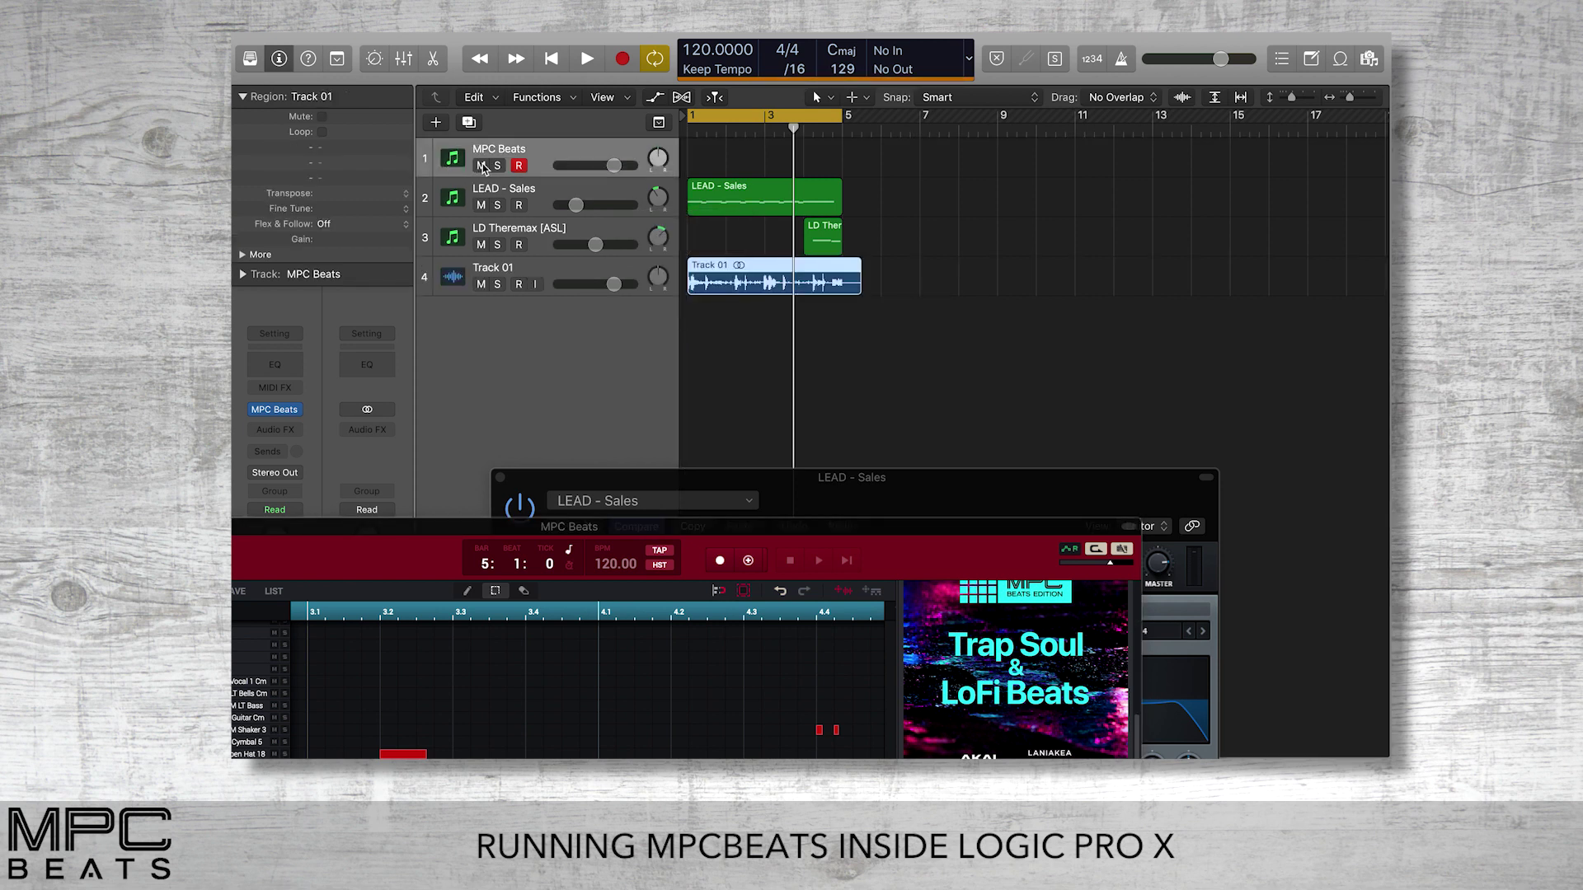
drag(404, 532, 672, 352)
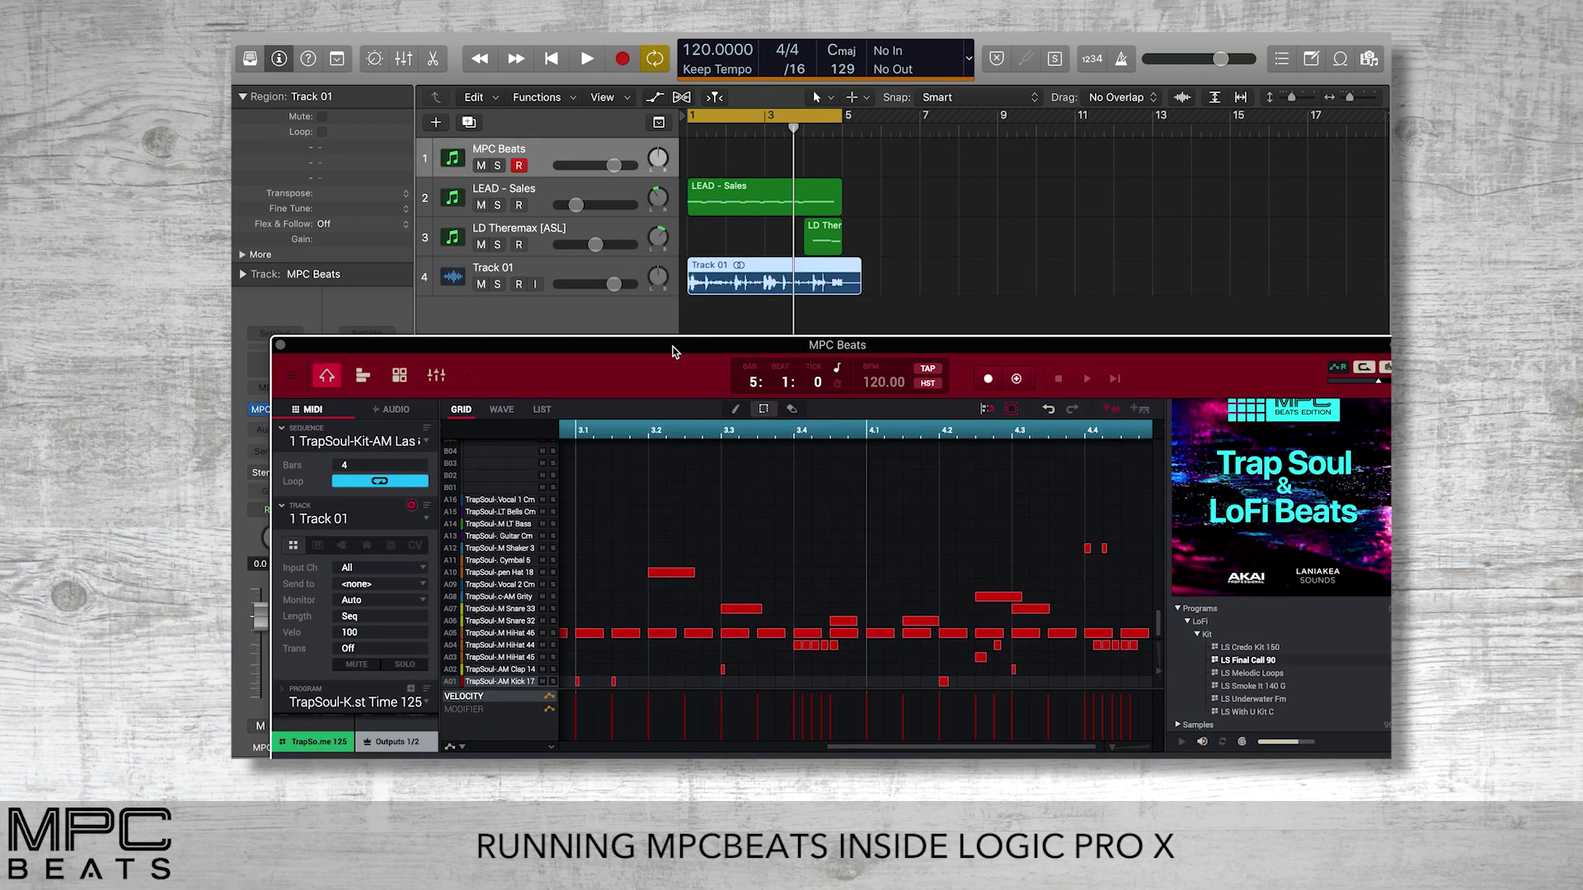
Switch to empty Sequence 02, load the LS Final Call 90 kit, and play from bar 1.
click(428, 446)
click(367, 474)
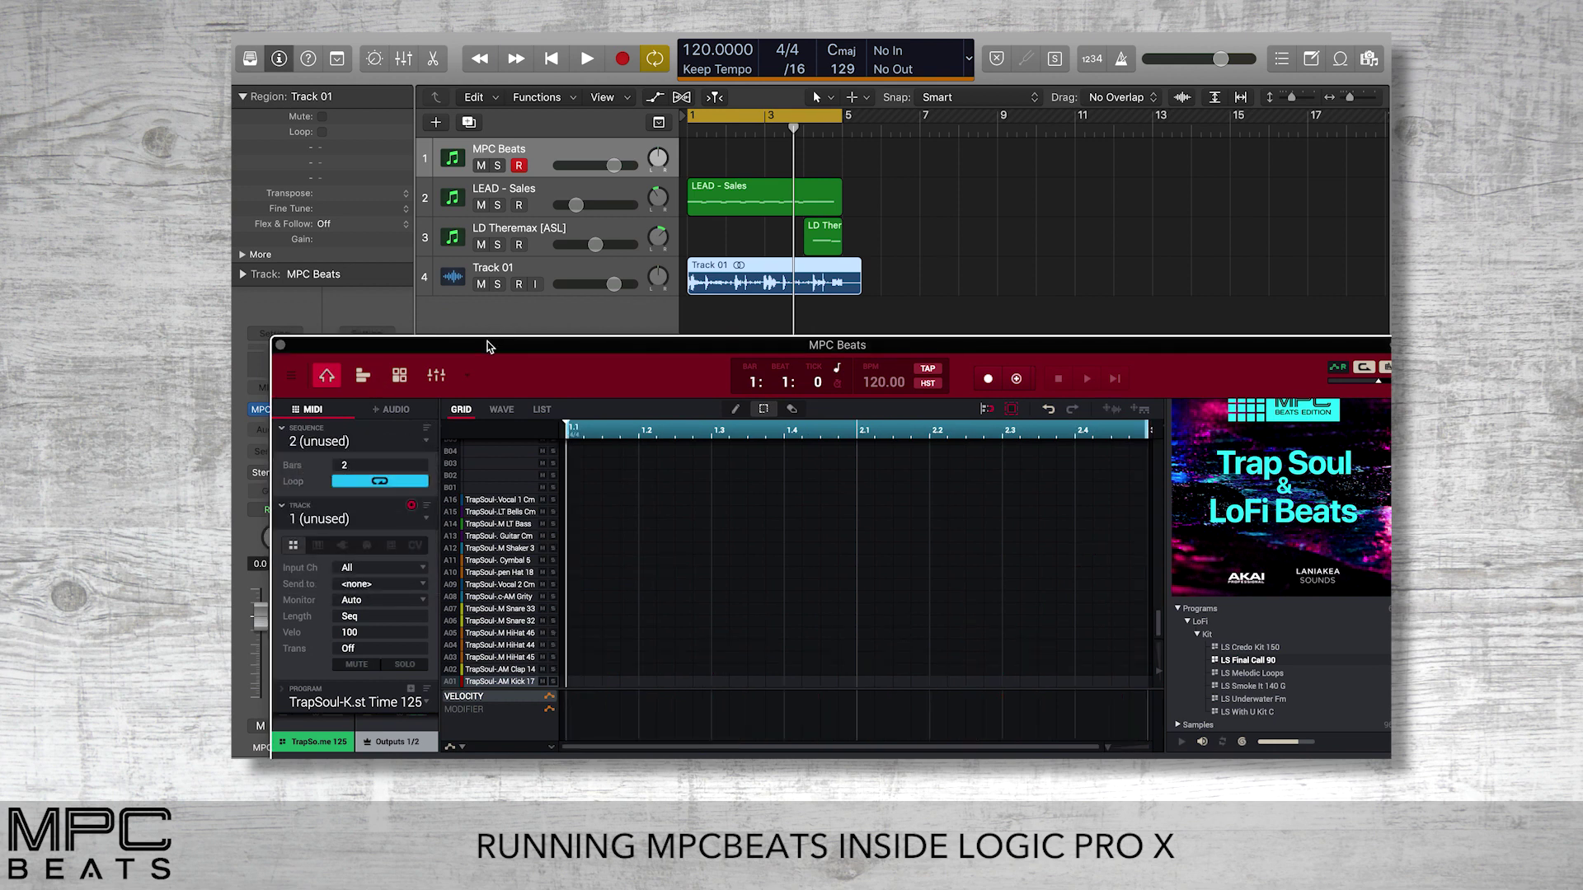
drag(487, 346, 457, 248)
drag(1211, 564, 715, 560)
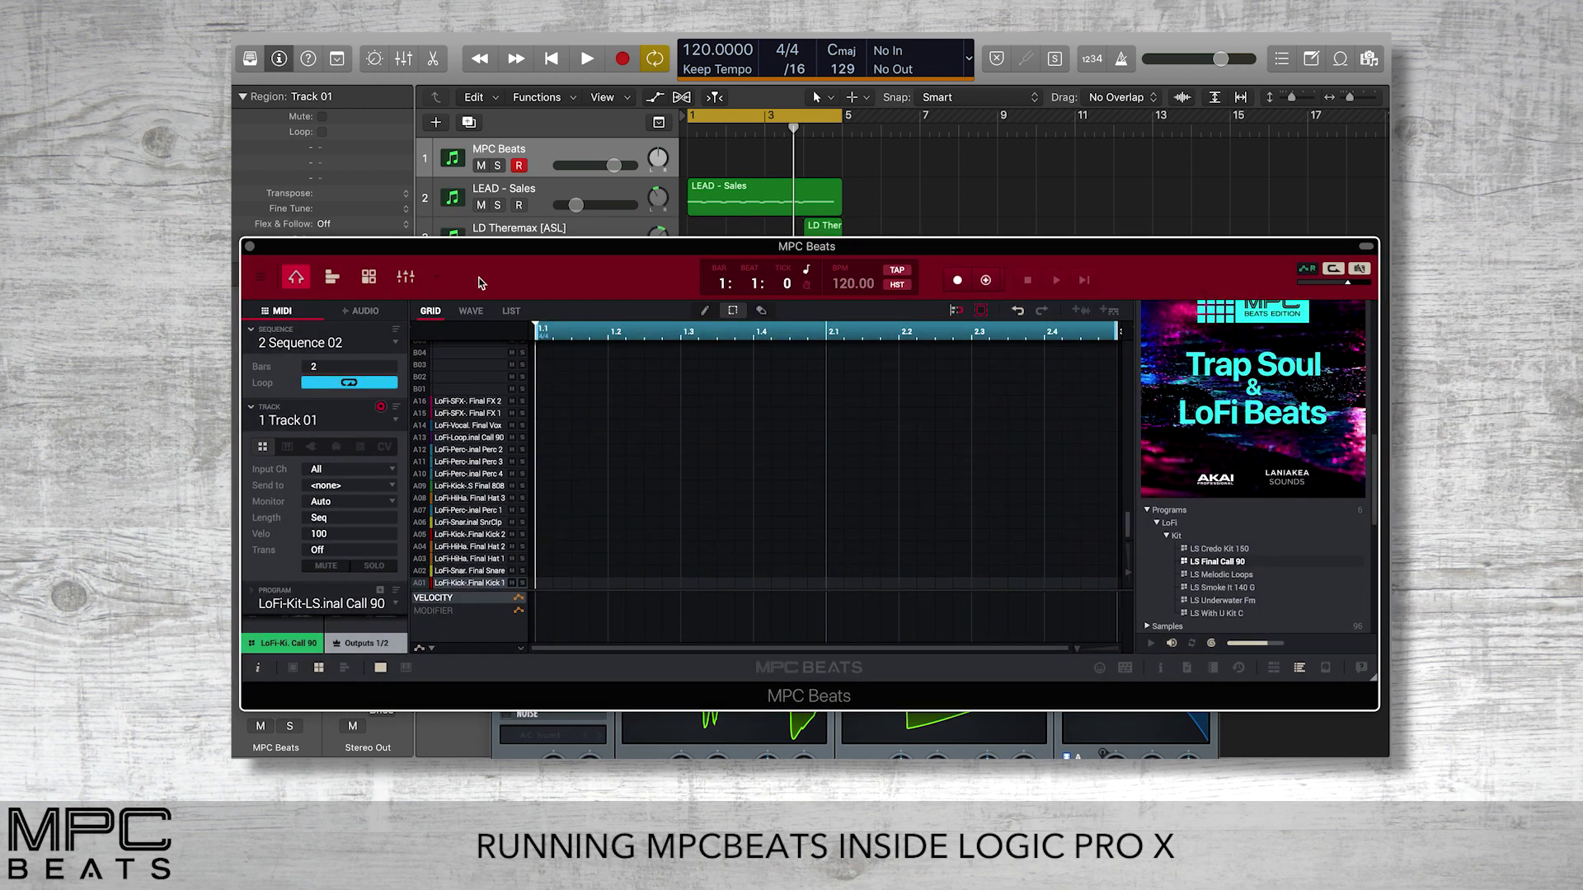
drag(479, 247, 472, 344)
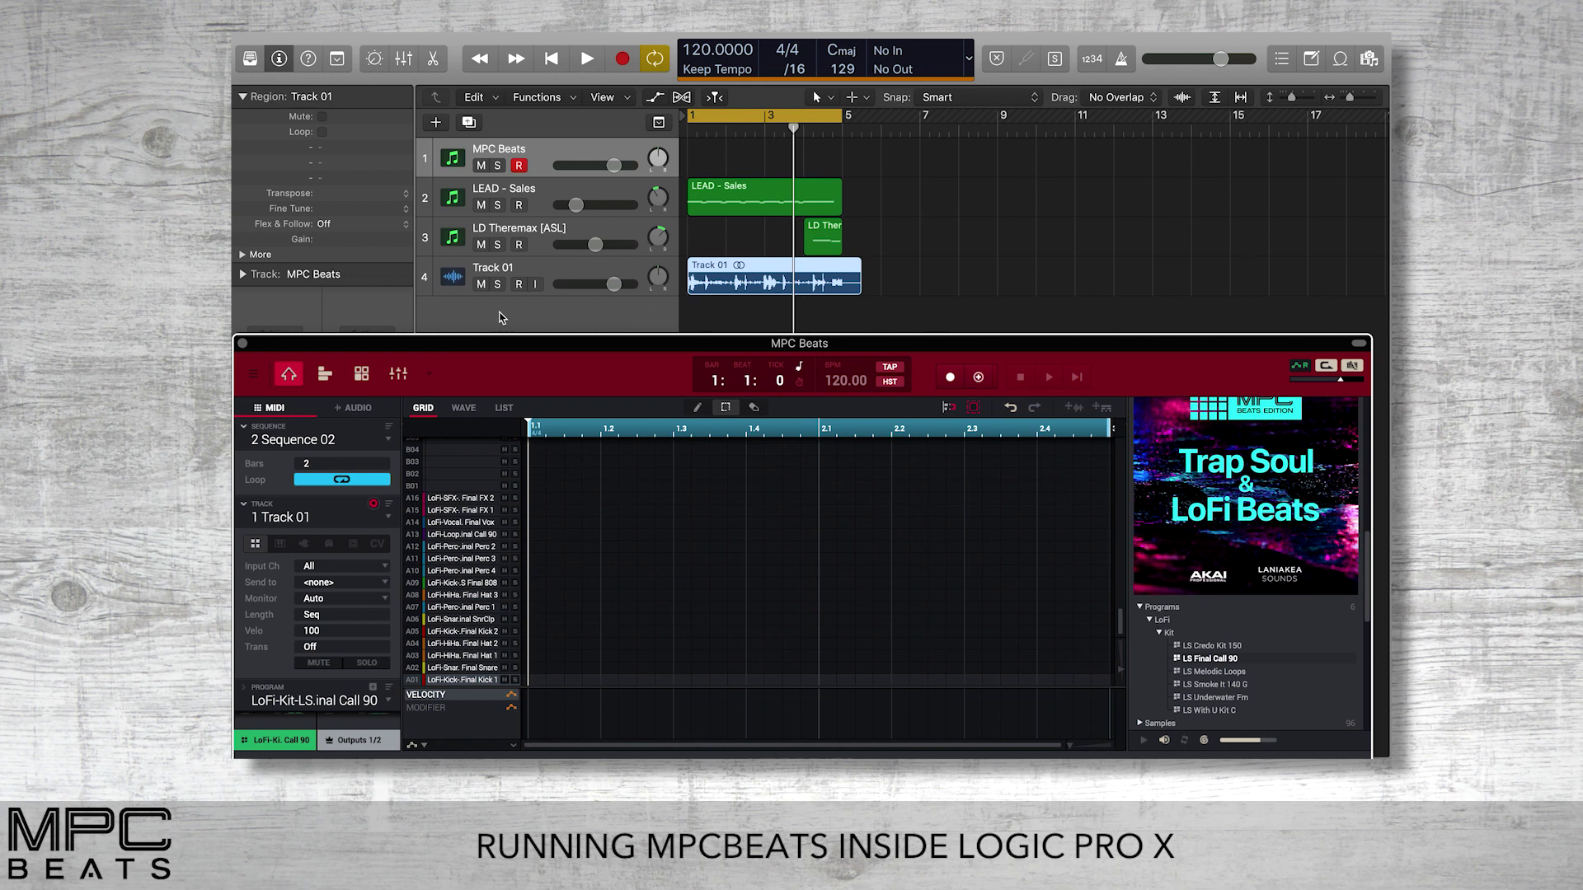
click(552, 60)
click(587, 60)
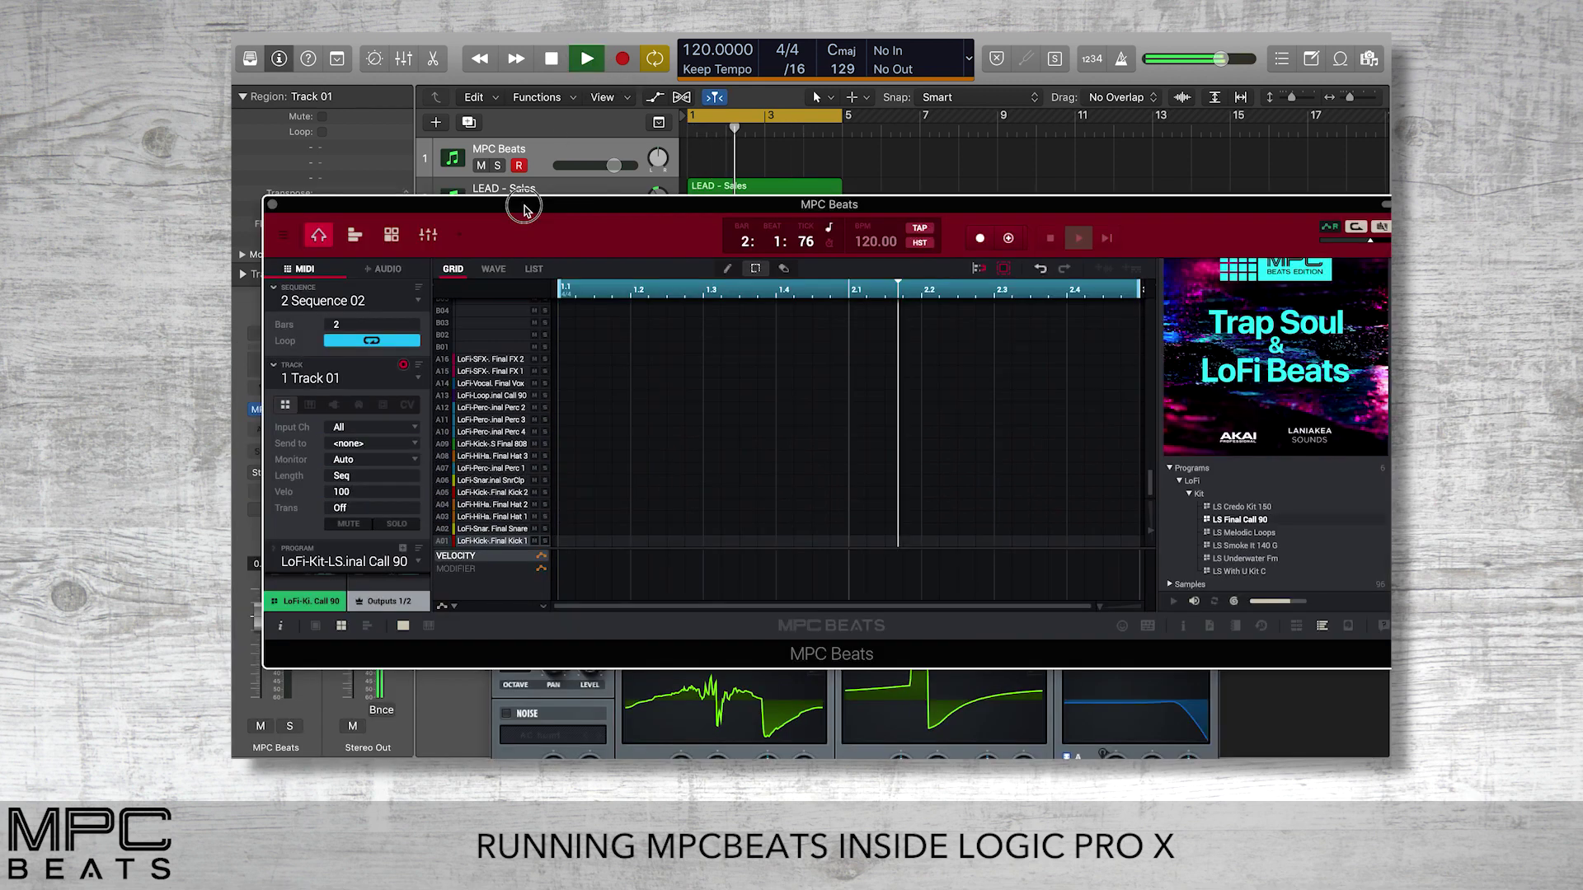
drag(494, 349, 521, 190)
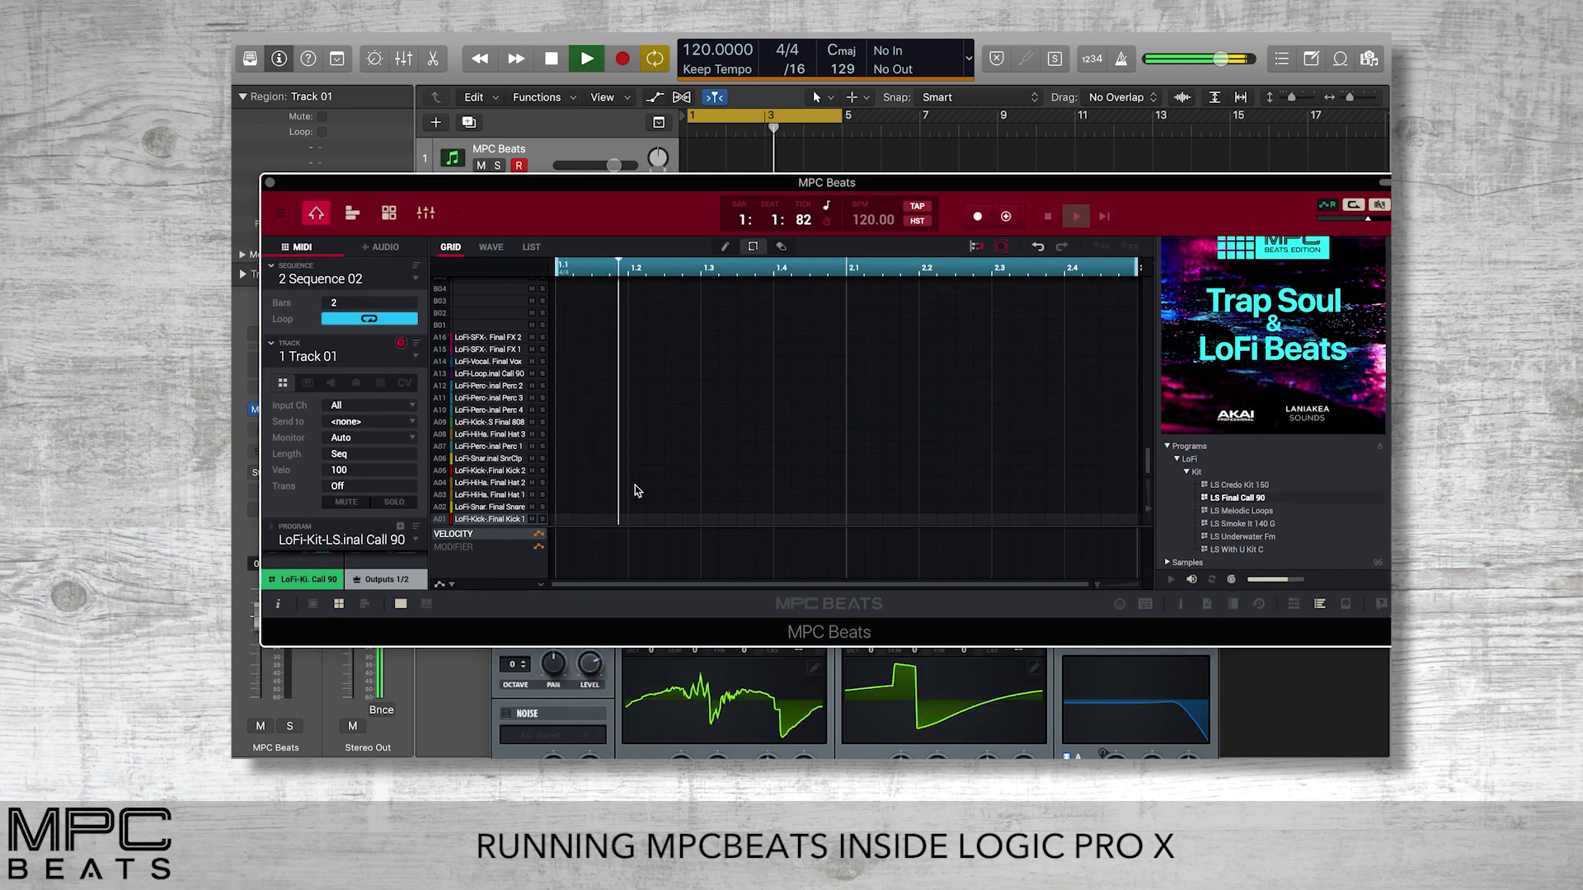
Add two snare hits on row A02 at beats 1.3 and 2.3.
click(999, 520)
click(701, 521)
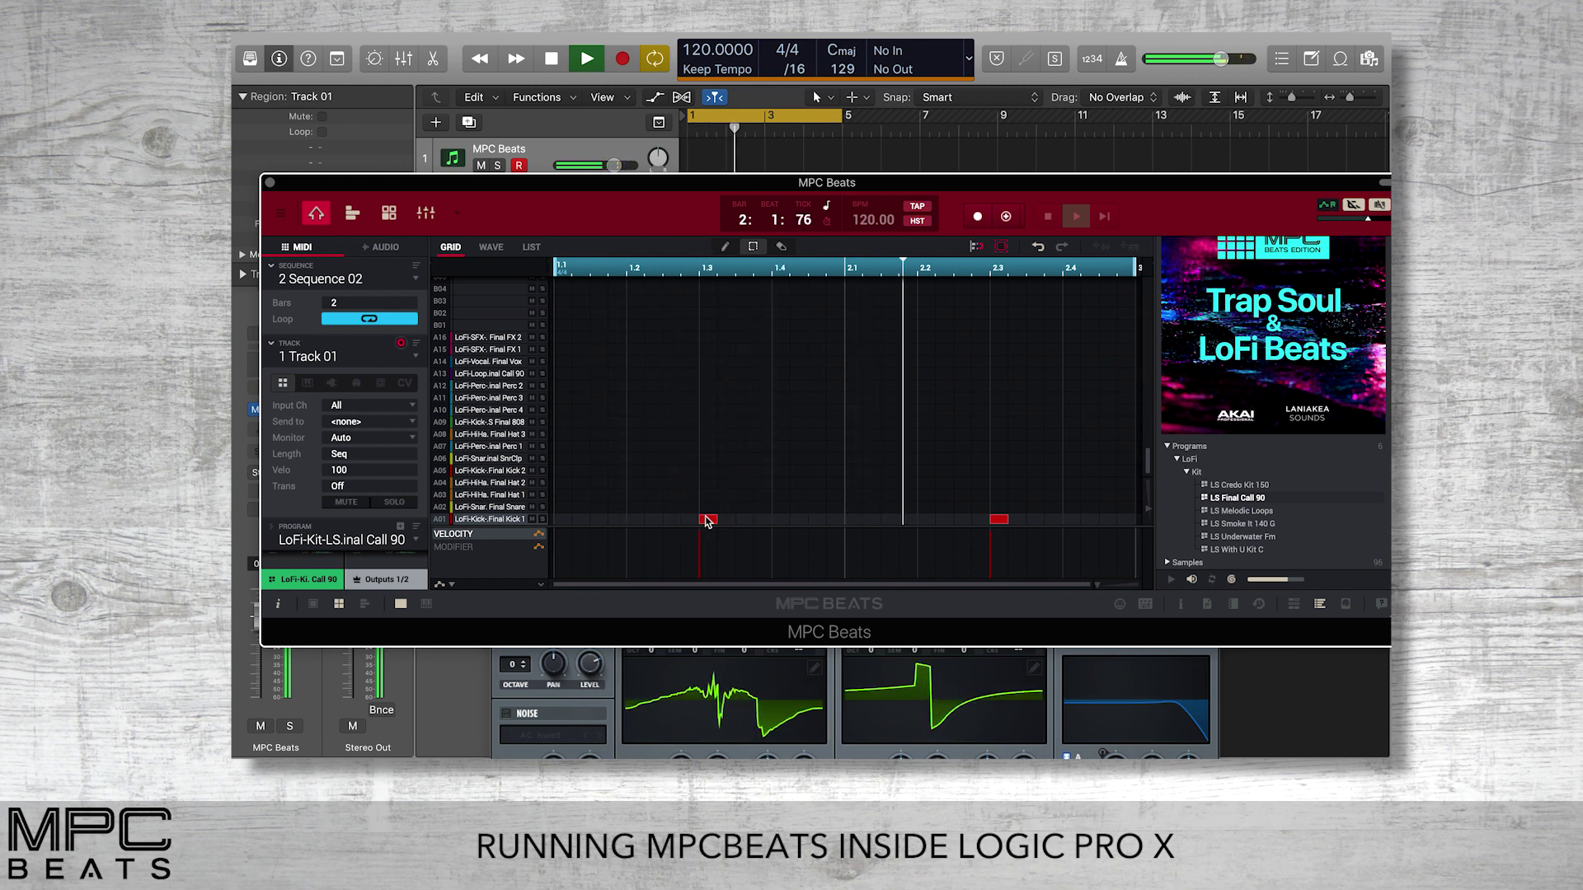
drag(708, 520, 708, 507)
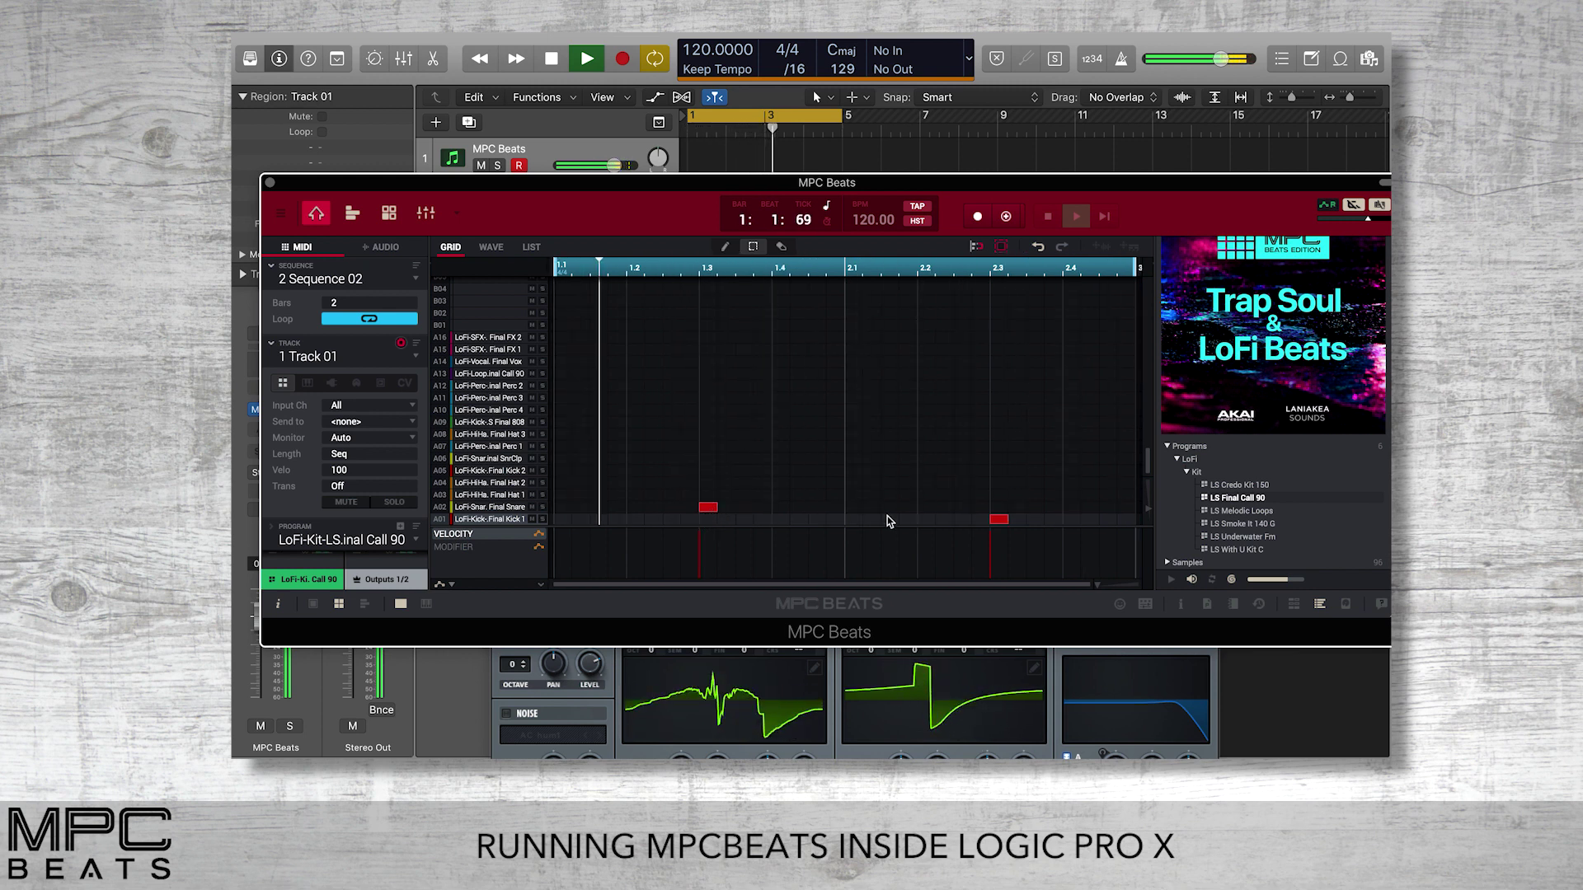
drag(989, 518, 992, 507)
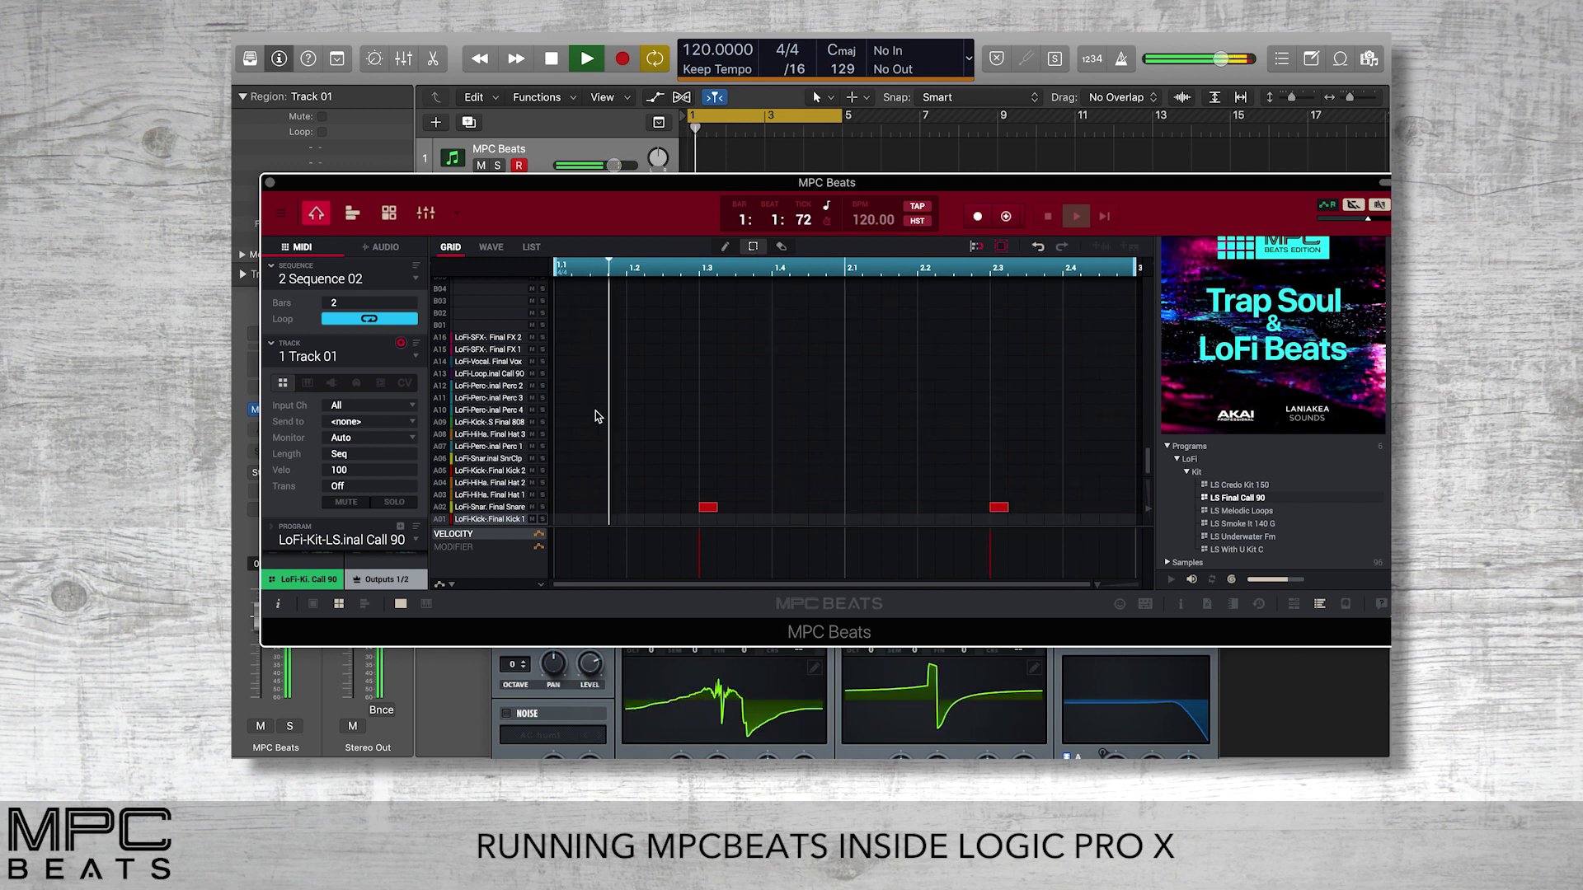
Pencil in hi-hat notes along row A03 across both bars, then stop playback.
click(724, 247)
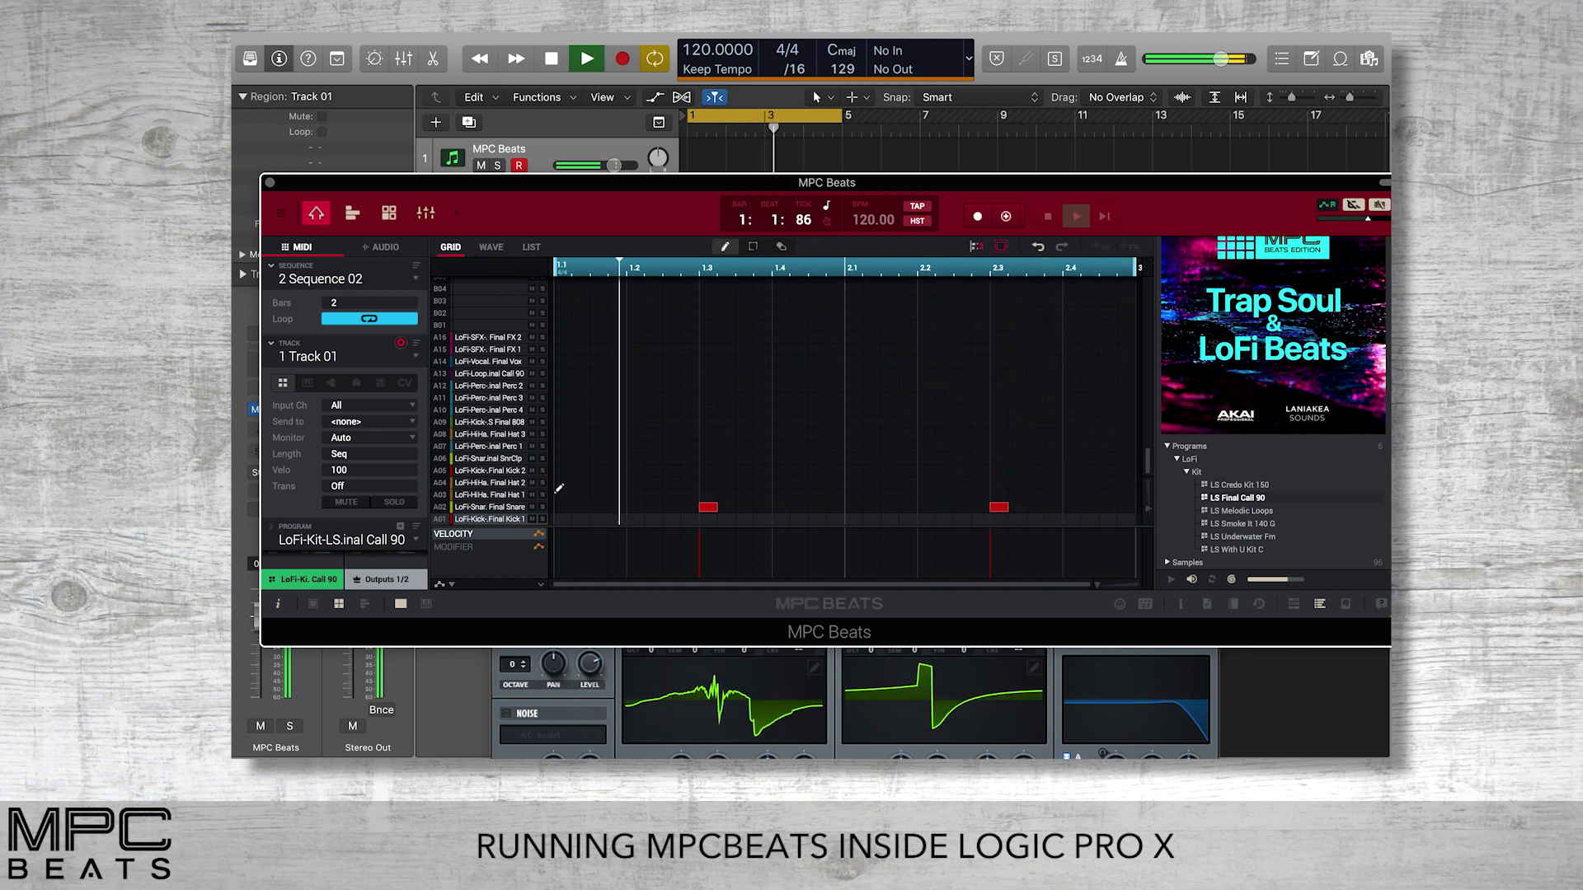
mouse_move(561, 493)
mouse_down()
mouse_move(715, 477)
mouse_move(1135, 484)
mouse_up()
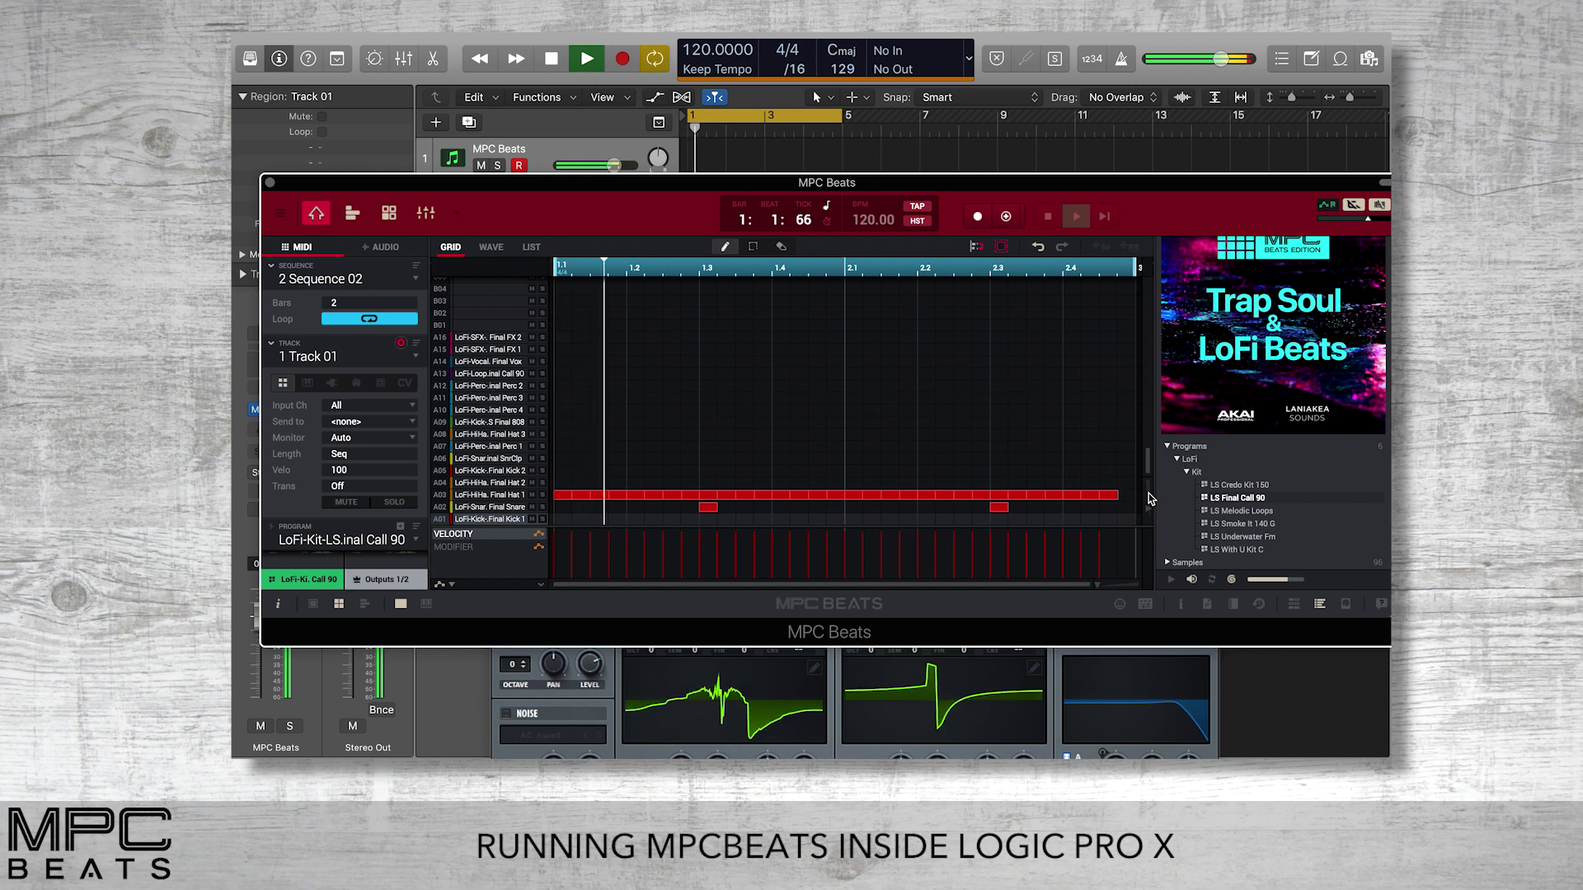
click(1126, 495)
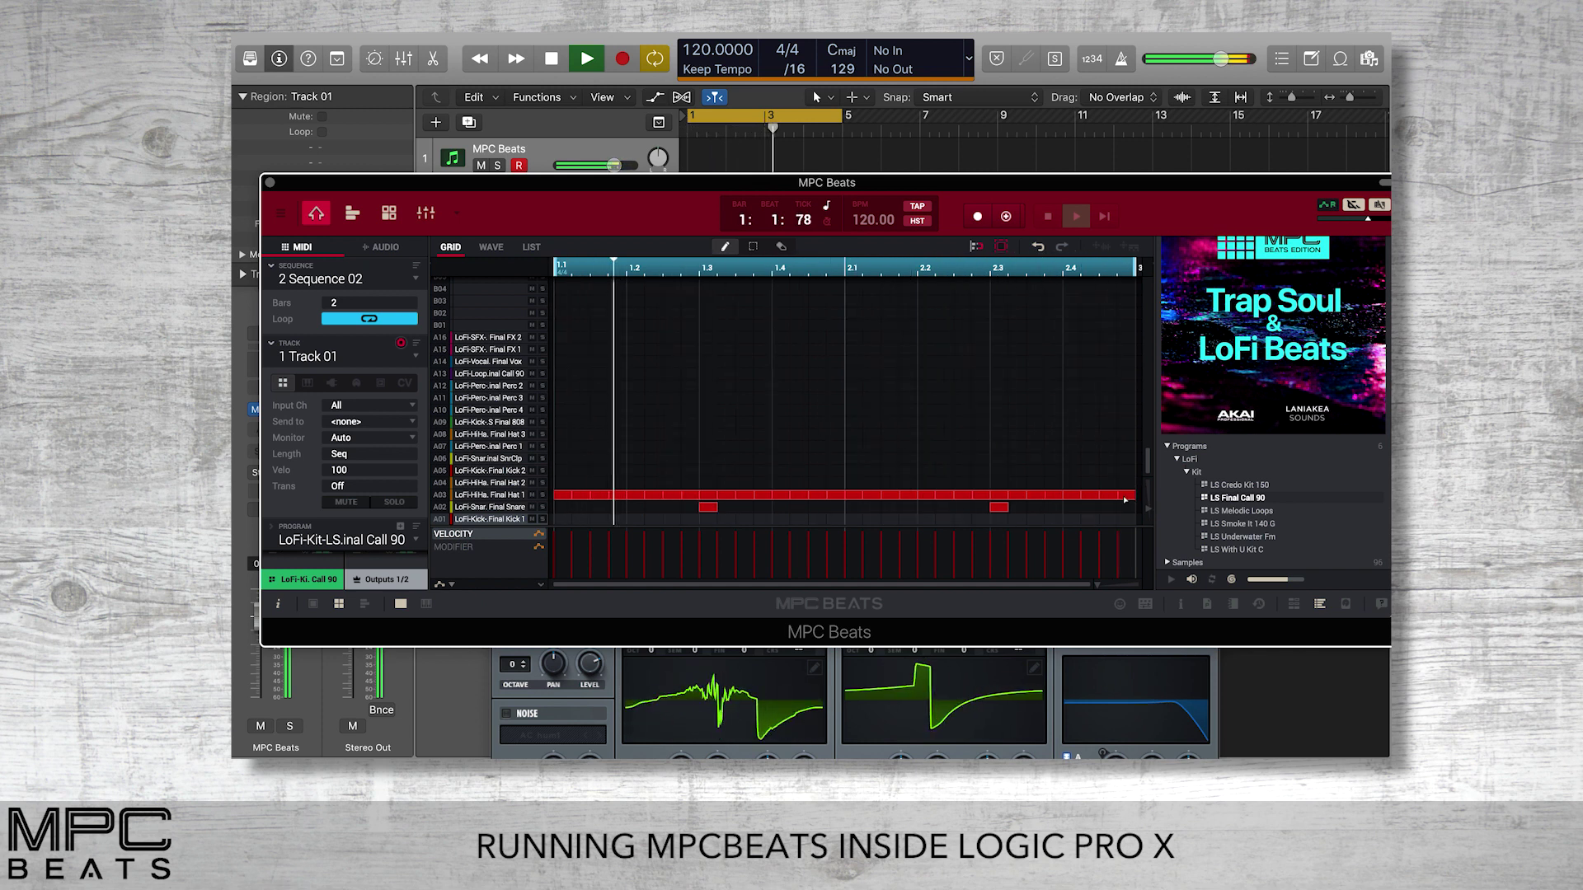
drag(1177, 189, 866, 427)
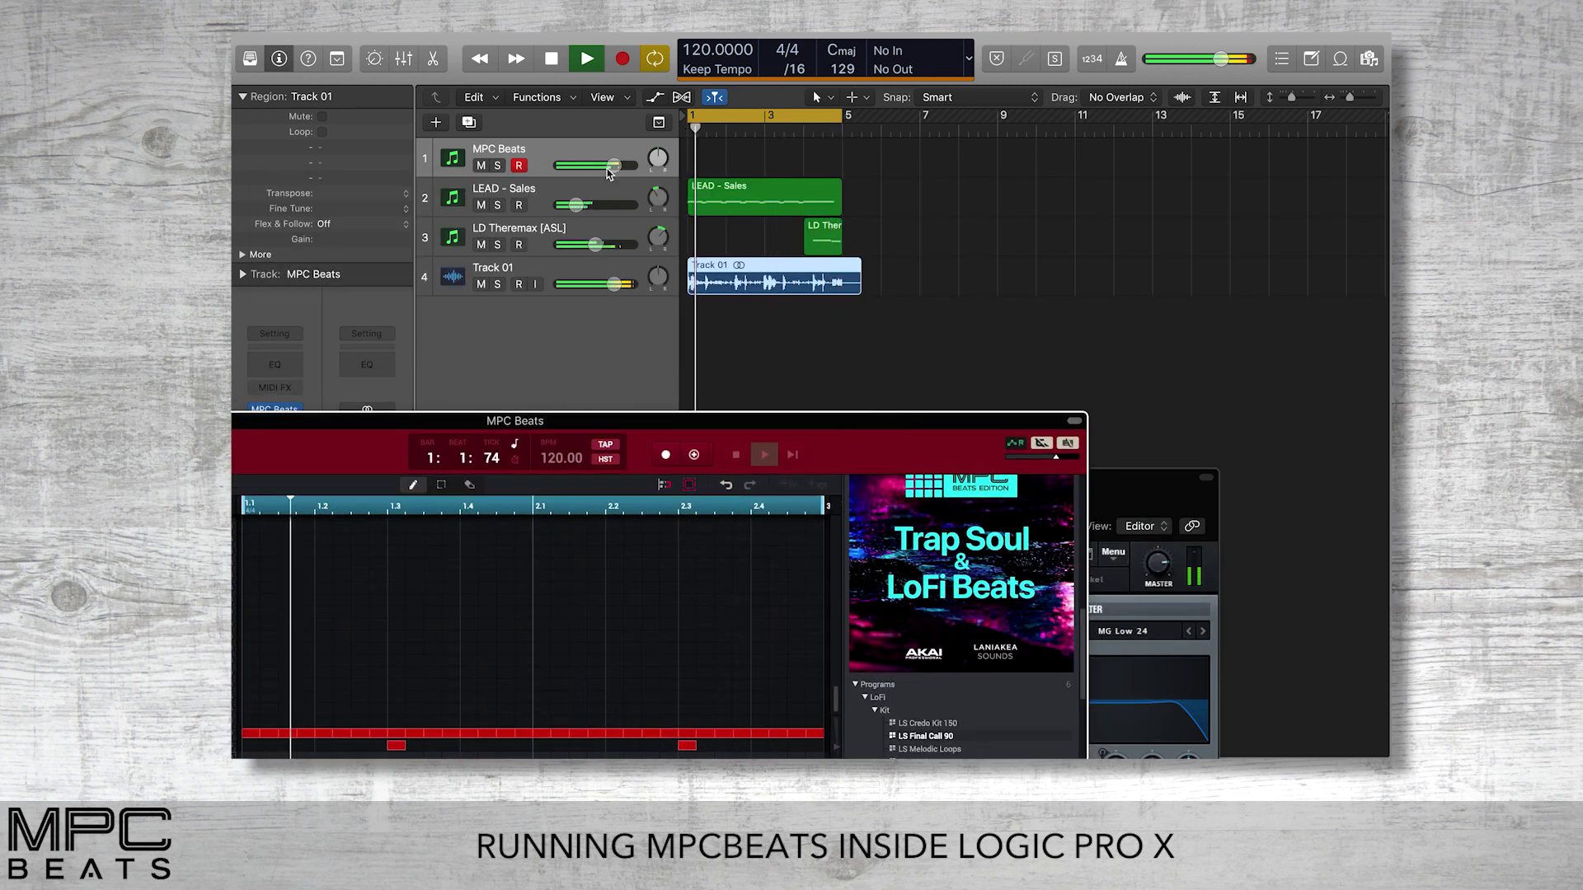
key(space)
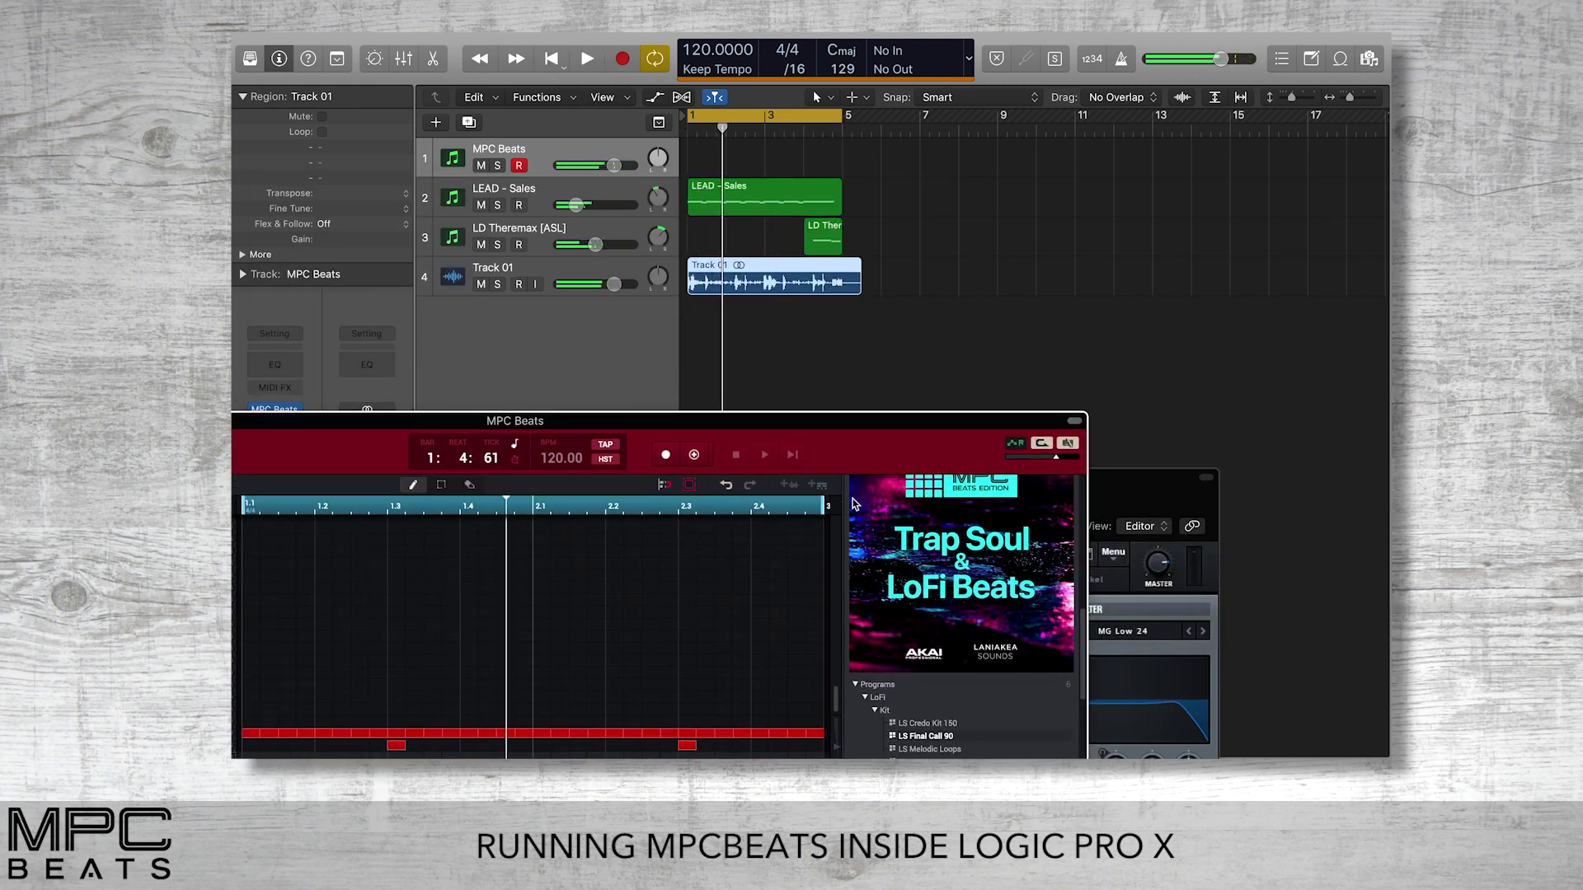